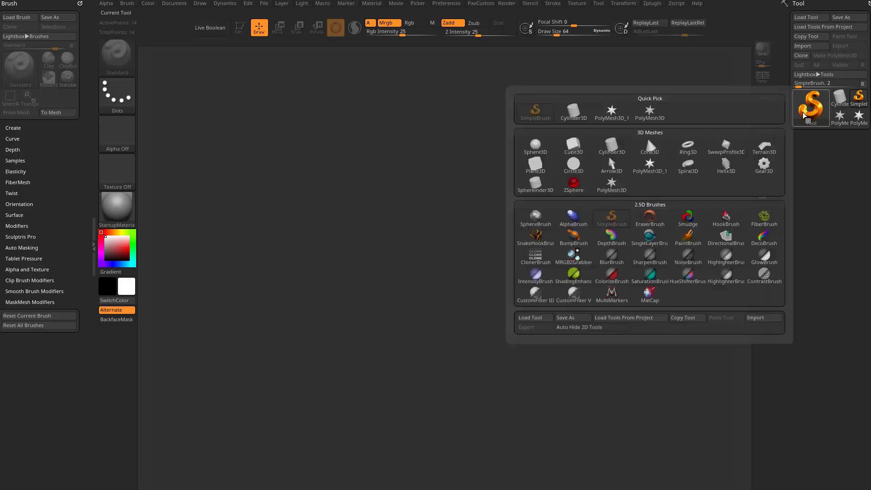
- Load the demo project DemoDrone.ZPR from LightBox without saving the current project
{"action": "left_click", "coordinate": [814, 74]}
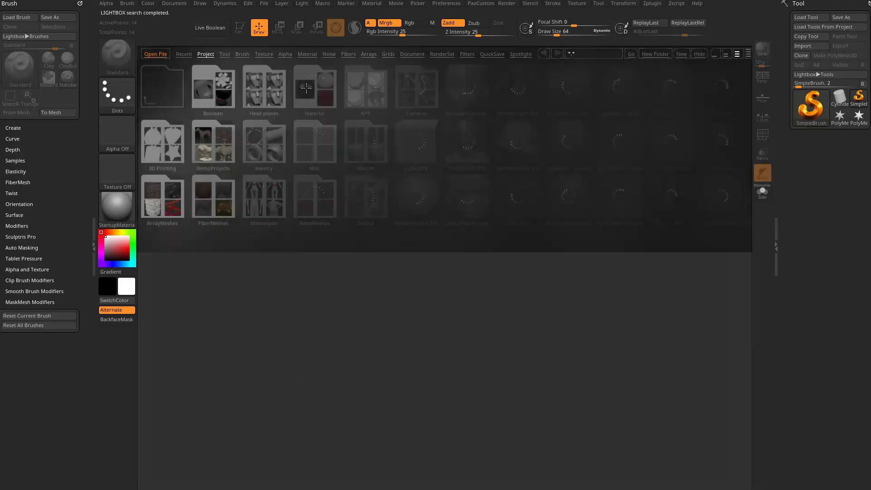
{"action": "left_click", "coordinate": [206, 56]}
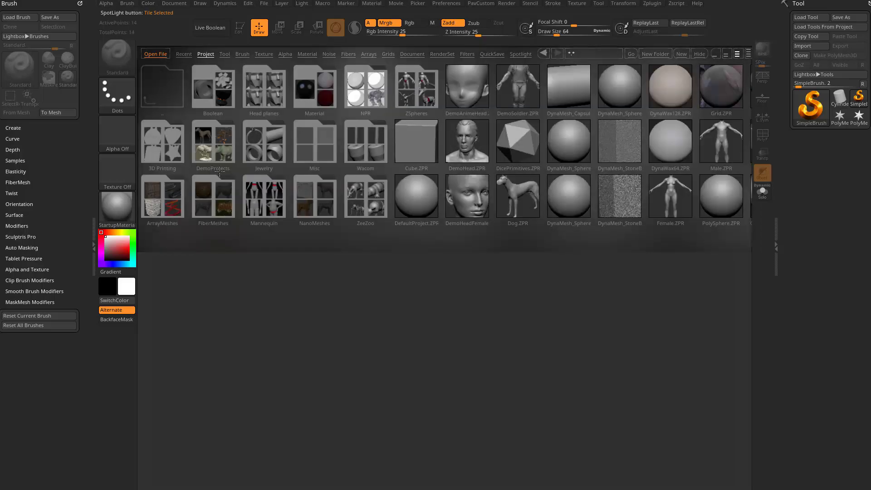
{"action": "double_click", "coordinate": [162, 198]}
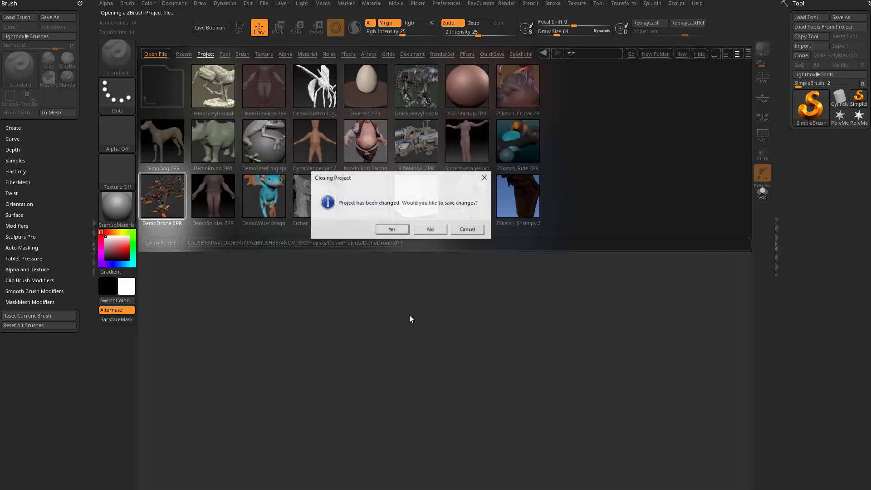
{"action": "left_click", "coordinate": [430, 229]}
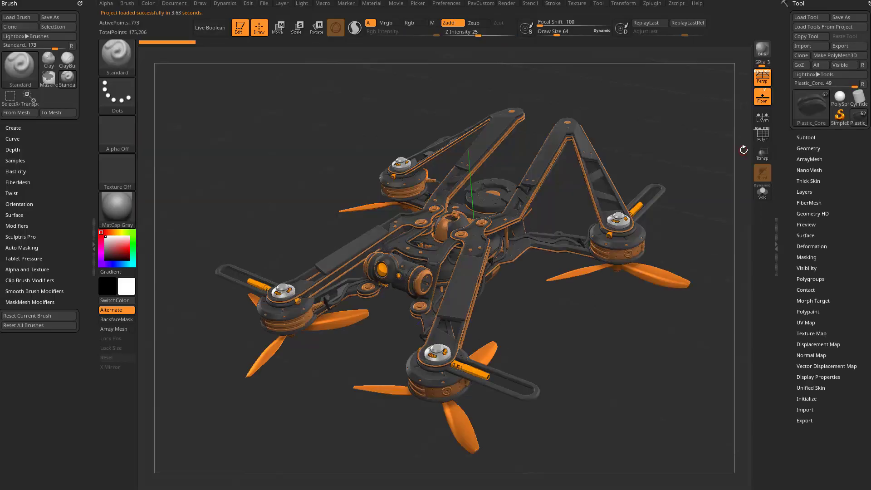
- Turn off the floor grid and perspective, and make the flat fin plate on the front arm the active subtool
{"action": "left_click", "coordinate": [763, 102]}
{"action": "left_click", "coordinate": [763, 78]}
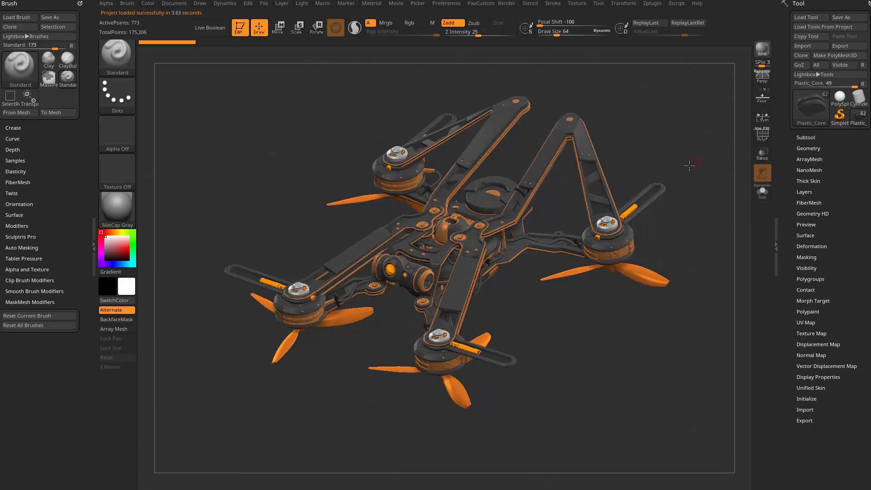
{"action": "left_click_drag", "start_coordinate": [690, 165], "coordinate": [429, 263]}
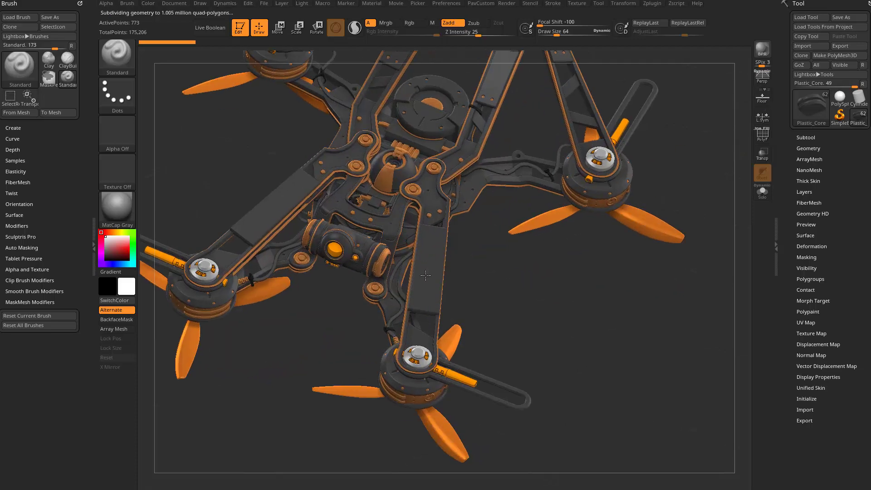
{"action": "left_click", "coordinate": [426, 276], "text": "alt"}
{"action": "left_click_drag", "start_coordinate": [535, 283], "coordinate": [579, 322]}
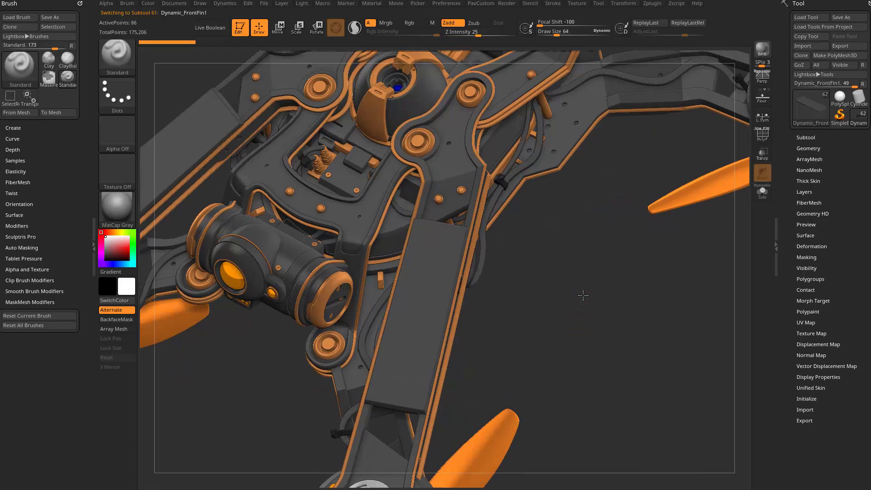
- Insert a small cube on the inner end of the fin plate with the IMM Primitives brush
{"action": "key", "text": "b"}
{"action": "key", "text": "i"}
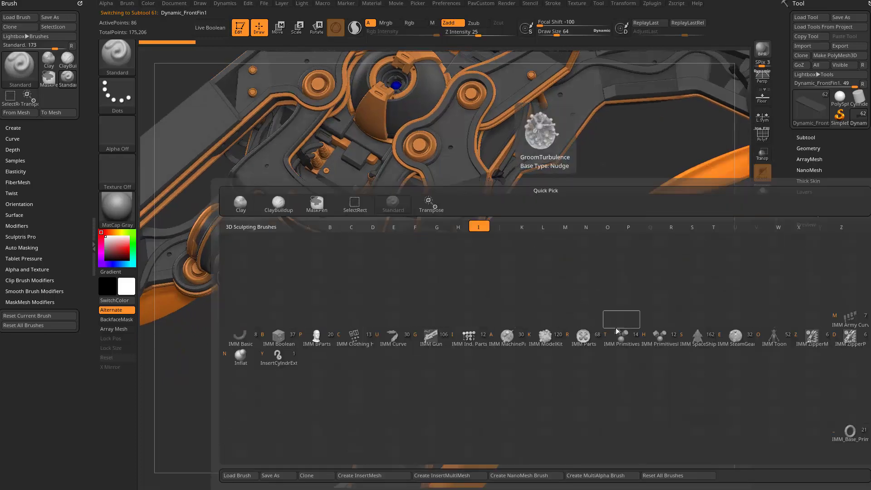
{"action": "left_click", "coordinate": [622, 339]}
{"action": "key", "text": "m"}
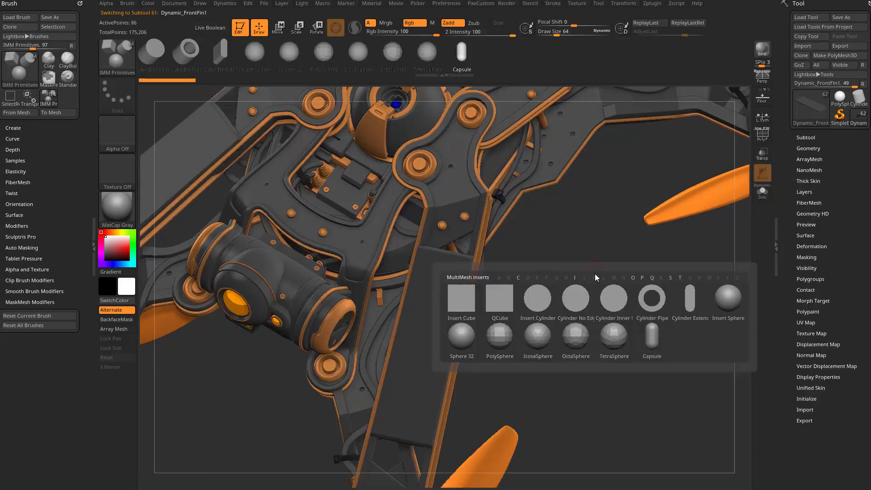
{"action": "left_click", "coordinate": [561, 291]}
{"action": "left_click_drag", "start_coordinate": [561, 291], "coordinate": [473, 265]}
{"action": "key", "text": "w"}
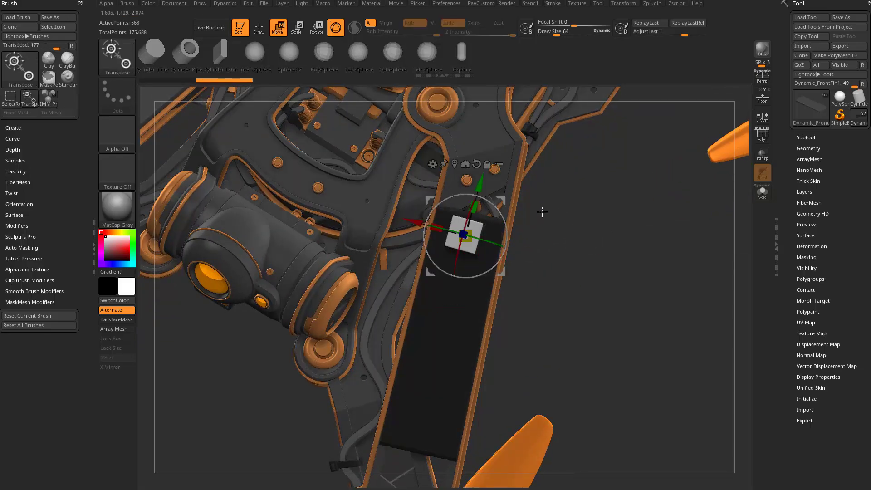
{"action": "mouse_move", "coordinate": [522, 236]}
{"action": "left_mouse_down"}
{"action": "mouse_move", "coordinate": [545, 210]}
{"action": "mouse_move", "coordinate": [594, 304]}
{"action": "mouse_move", "coordinate": [507, 230]}
{"action": "left_mouse_up"}
{"action": "mouse_move", "coordinate": [610, 283]}
{"action": "left_mouse_down", "text": "alt"}
{"action": "mouse_move", "coordinate": [621, 254]}
{"action": "mouse_move", "coordinate": [622, 271]}
{"action": "left_mouse_up", "text": "alt"}
- Split the unmasked cube from the fin plate into its own subtool and make that subtool active
{"action": "left_click", "coordinate": [801, 138]}
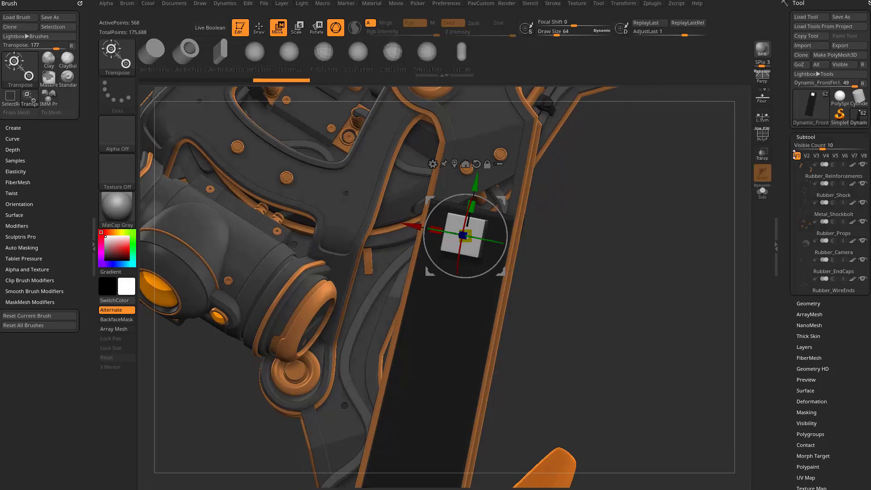
{"action": "scroll", "coordinate": [817, 227], "scroll_direction": "down", "scroll_amount": 6}
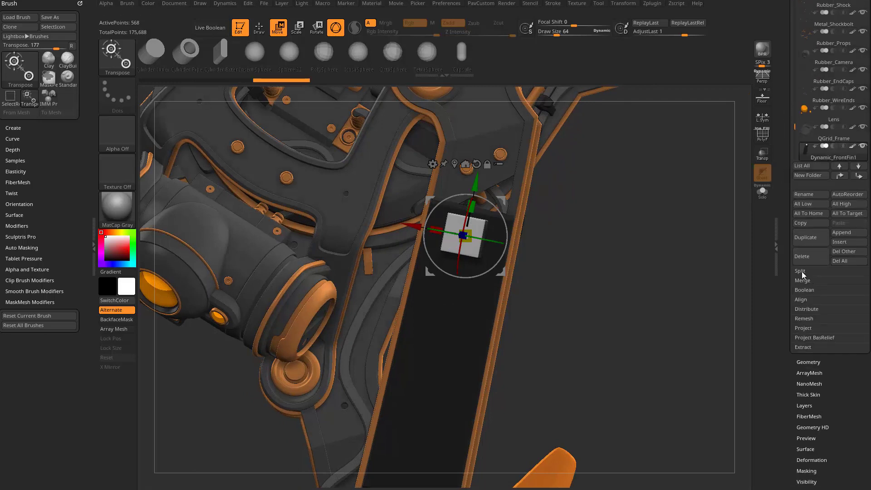
{"action": "left_click", "coordinate": [800, 271]}
{"action": "left_click", "coordinate": [820, 309]}
{"action": "scroll", "coordinate": [790, 148], "scroll_direction": "down", "scroll_amount": 3}
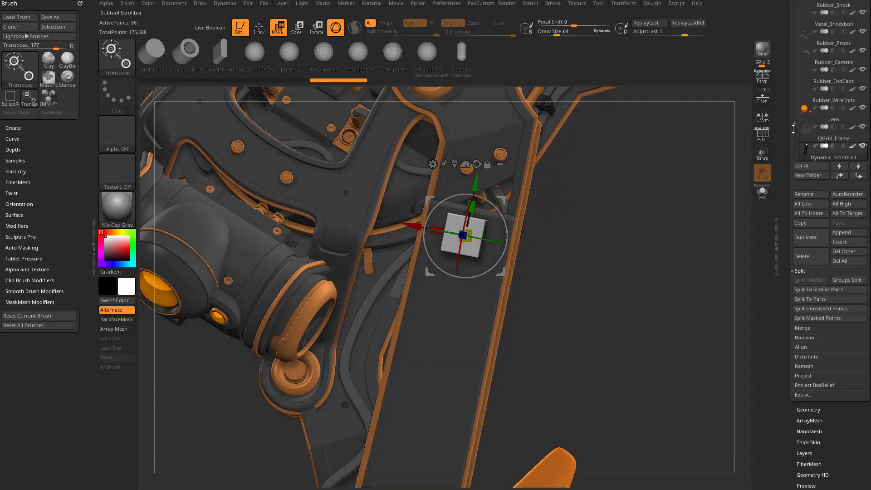
{"action": "mouse_move", "coordinate": [832, 97]}
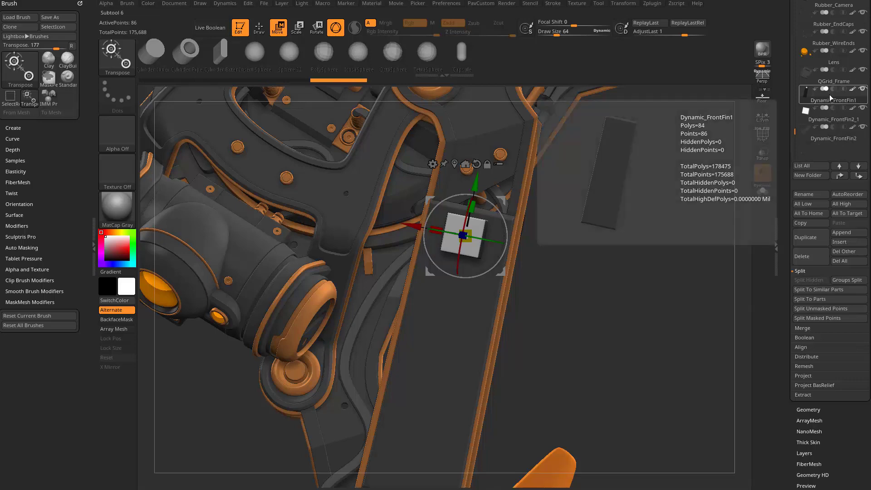
{"action": "left_click", "coordinate": [826, 123]}
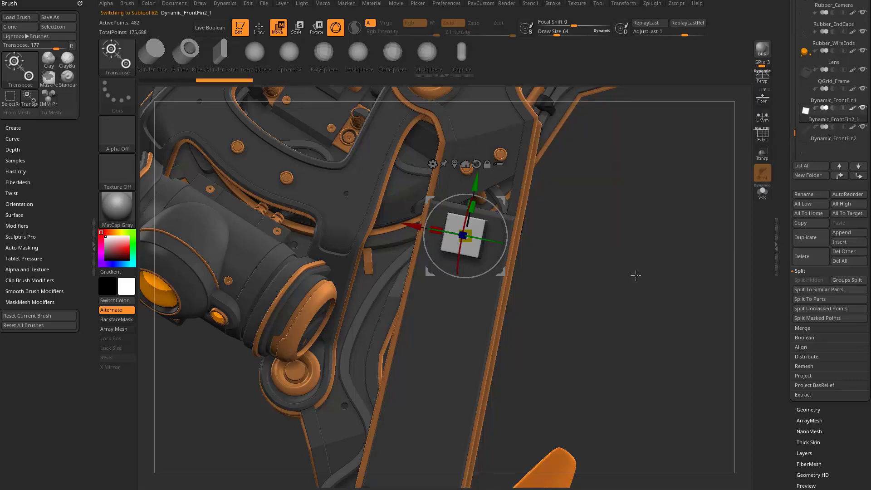
- Stretch the cube into a rectangular block across the fin plate and sink it toward the plate's surface
{"action": "left_click_drag", "start_coordinate": [636, 276], "coordinate": [678, 309]}
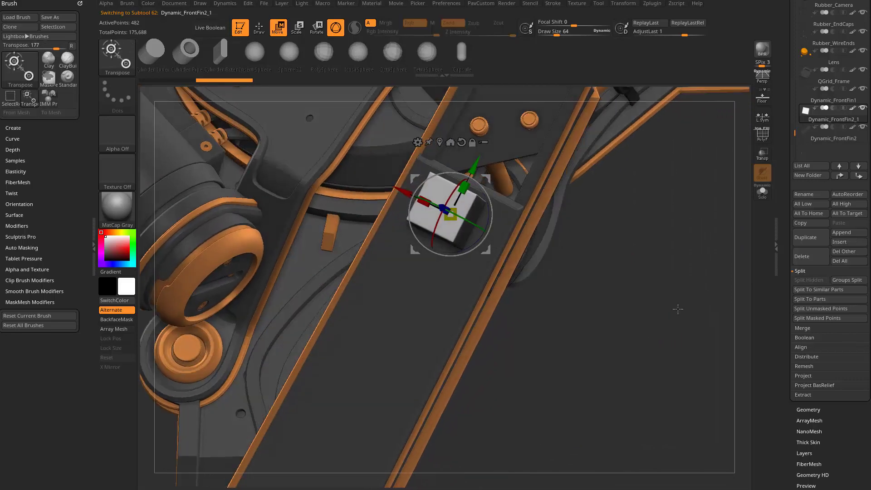
{"action": "left_click_drag", "start_coordinate": [423, 202], "coordinate": [408, 199]}
{"action": "left_click_drag", "start_coordinate": [562, 257], "coordinate": [516, 254]}
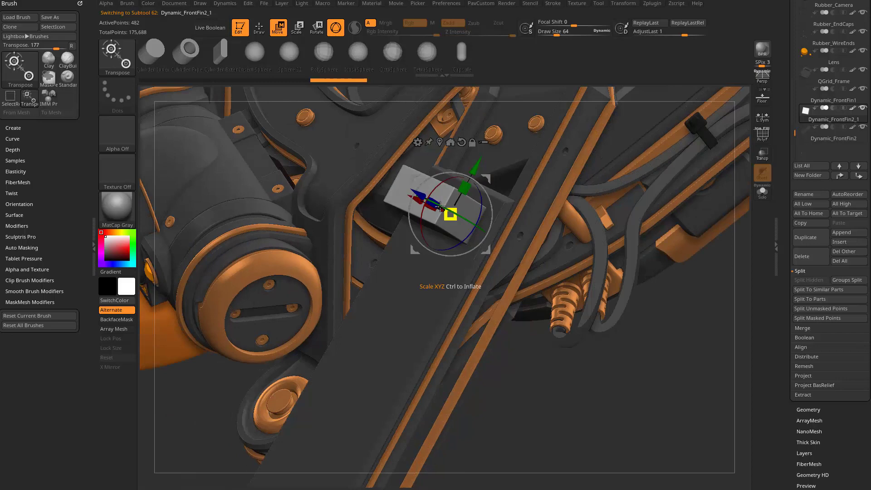
{"action": "left_click_drag", "start_coordinate": [435, 204], "coordinate": [449, 209]}
{"action": "left_click_drag", "start_coordinate": [633, 368], "coordinate": [612, 374]}
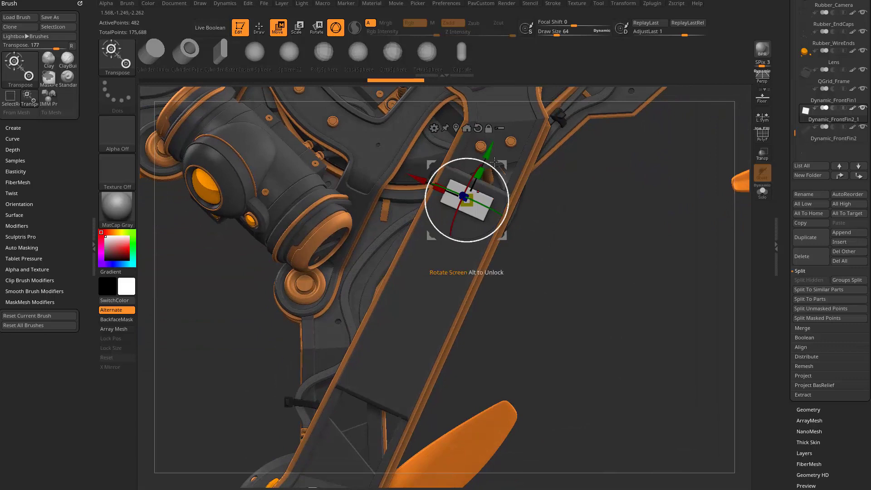
- Try duplicating the block along the fin plate into an evenly spaced row of six blocks
{"action": "left_click_drag", "start_coordinate": [487, 148], "coordinate": [413, 346]}
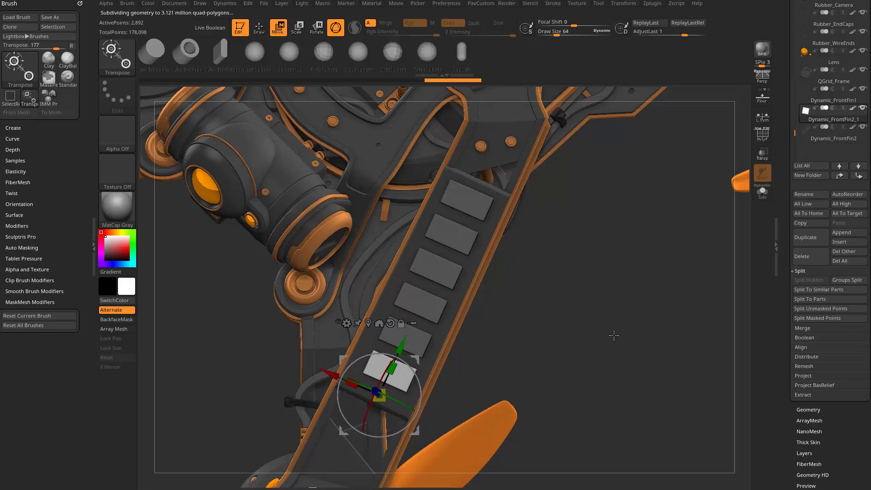
{"action": "left_click_drag", "start_coordinate": [461, 363], "coordinate": [583, 331]}
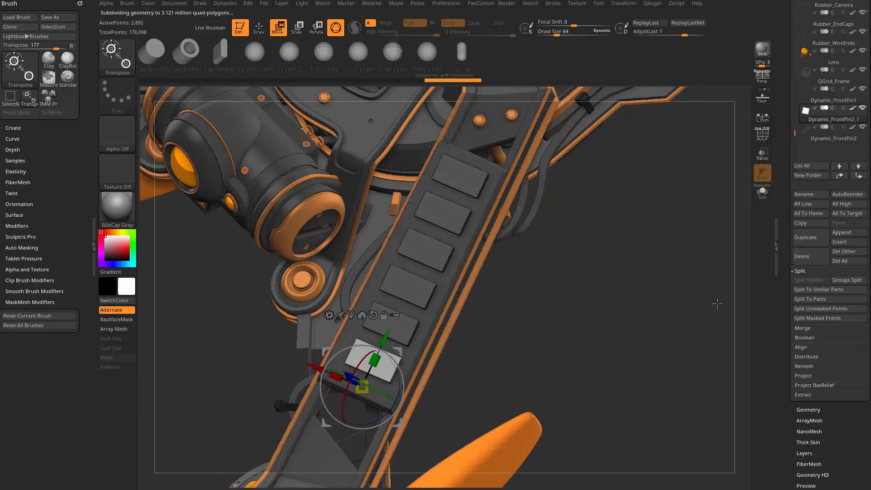
{"action": "left_click", "coordinate": [811, 356]}
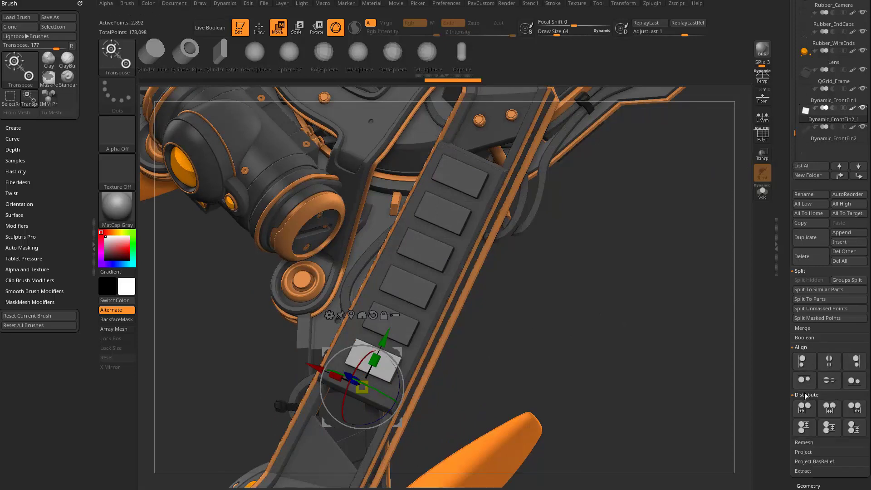
{"action": "left_click", "coordinate": [806, 396]}
{"action": "left_click", "coordinate": [803, 348]}
{"action": "left_click_drag", "start_coordinate": [568, 285], "coordinate": [590, 287]}
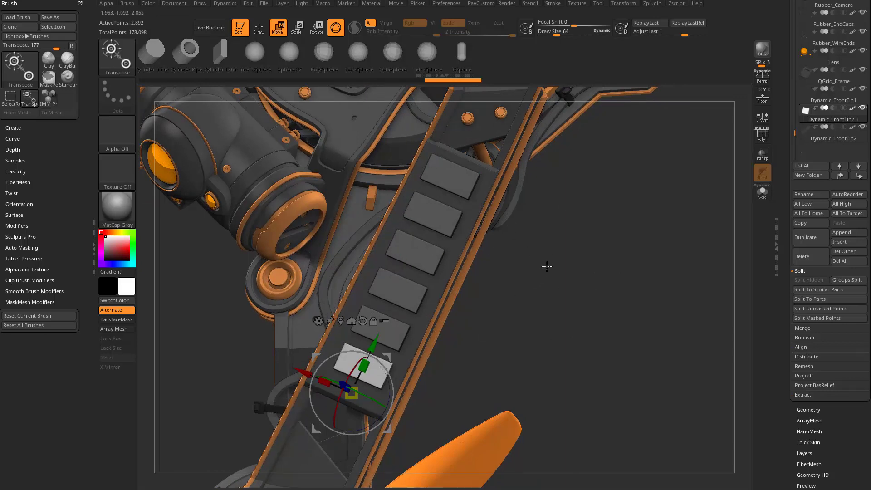
{"action": "key", "text": "q"}
{"action": "key", "text": "ctrl+z"}
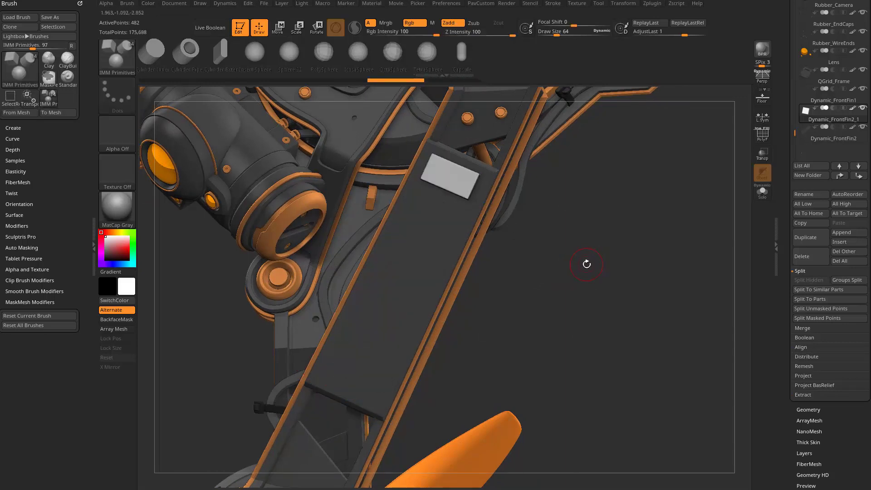
- Open the Stager settings in Geometry and store the block's current position as the Home Stage
{"action": "scroll", "coordinate": [806, 325], "scroll_direction": "down", "scroll_amount": 2}
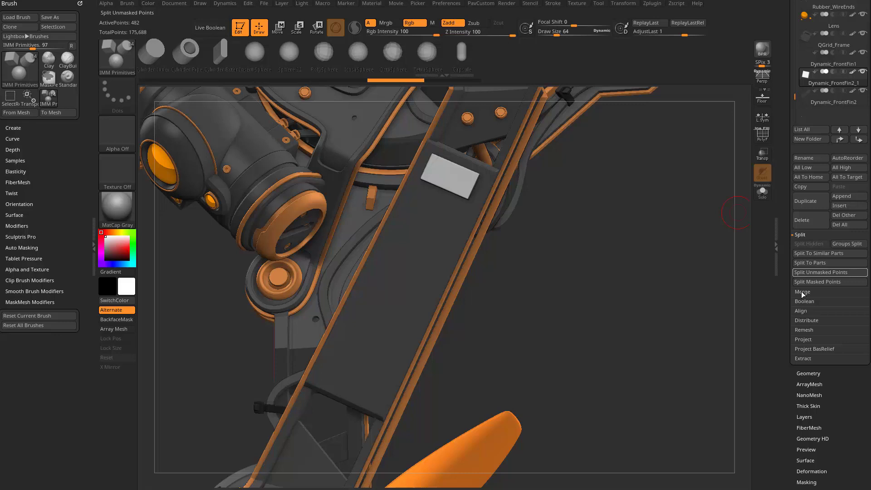
{"action": "left_click_drag", "start_coordinate": [791, 329], "coordinate": [784, 258]}
{"action": "left_click", "coordinate": [797, 296], "text": "shift"}
{"action": "left_click", "coordinate": [802, 290]}
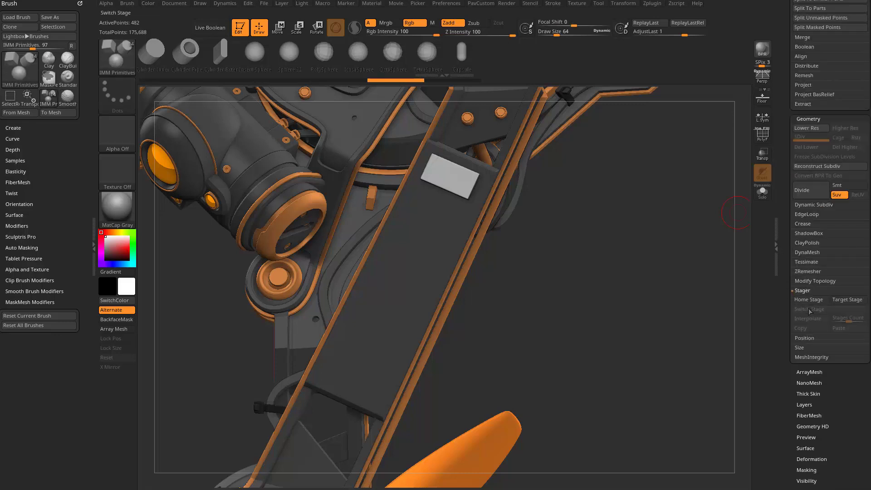
{"action": "left_click_drag", "start_coordinate": [568, 289], "coordinate": [645, 291]}
{"action": "key", "text": "w"}
{"action": "left_click", "coordinate": [805, 301]}
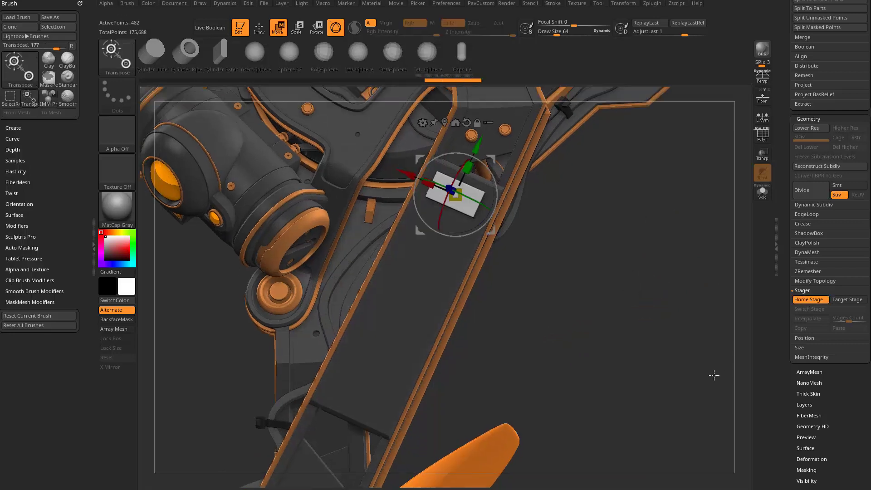
- Move the block to the outer end of the fin plate and store that position as the Target Stage
{"action": "left_click_drag", "start_coordinate": [474, 161], "coordinate": [382, 363]}
{"action": "left_click", "coordinate": [848, 300]}
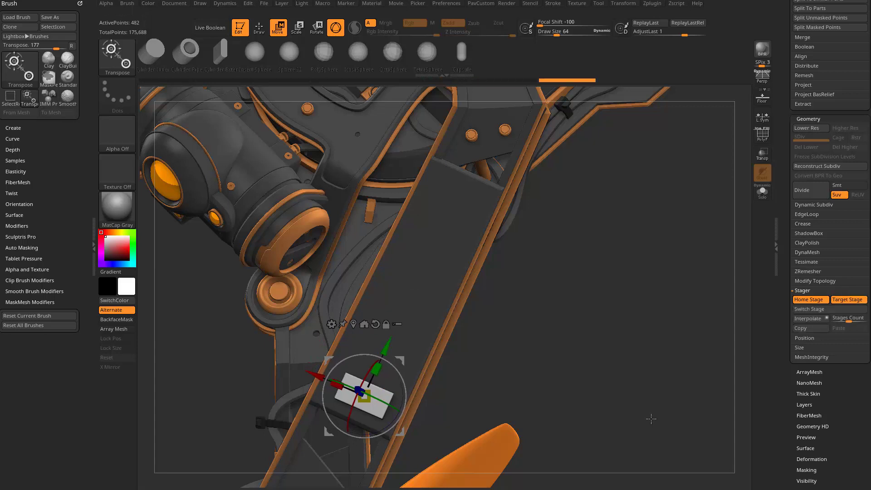
- Switch the block back and forth between its Home and Target stages, finishing at the Home Stage
{"action": "left_click", "coordinate": [812, 312]}
{"action": "left_click", "coordinate": [812, 312]}
{"action": "left_click", "coordinate": [811, 312]}
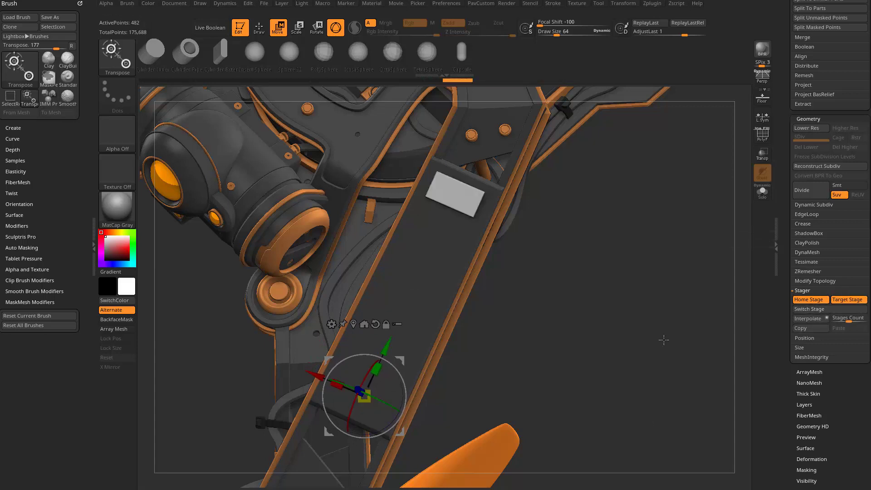
{"action": "left_click", "coordinate": [810, 313]}
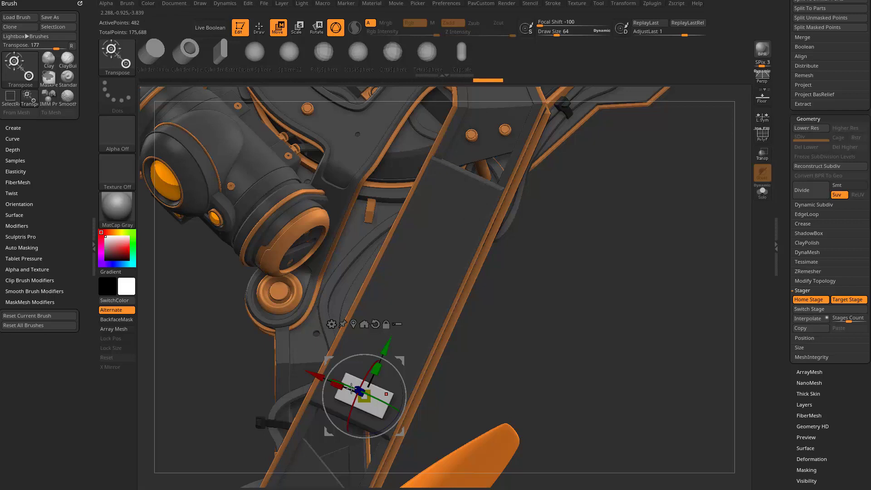
{"action": "left_click", "coordinate": [813, 310]}
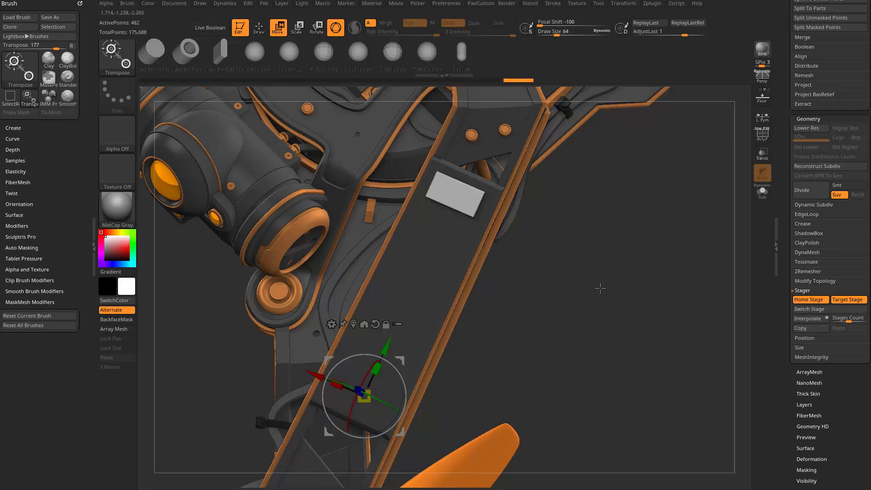
- Set the Stages Count to 6 and interpolate the block between its Home and Target stages
{"action": "left_click", "coordinate": [849, 320]}
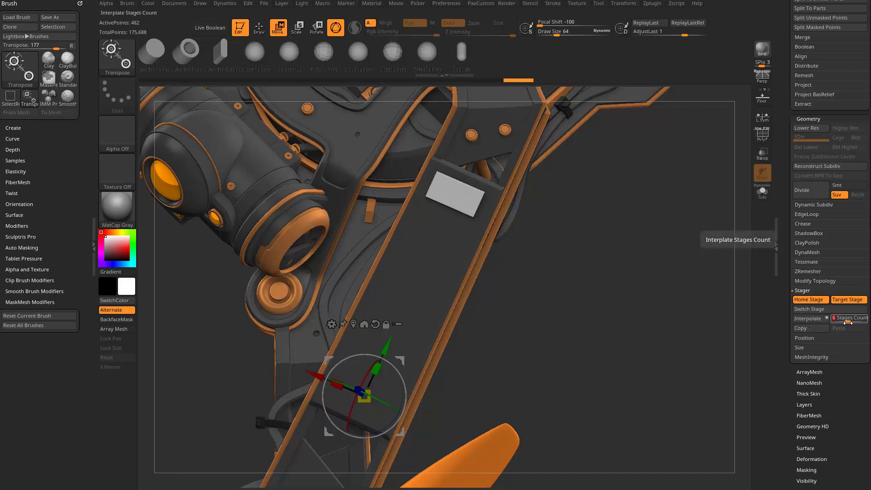
{"action": "type", "text": "6"}
{"action": "left_click", "coordinate": [808, 318]}
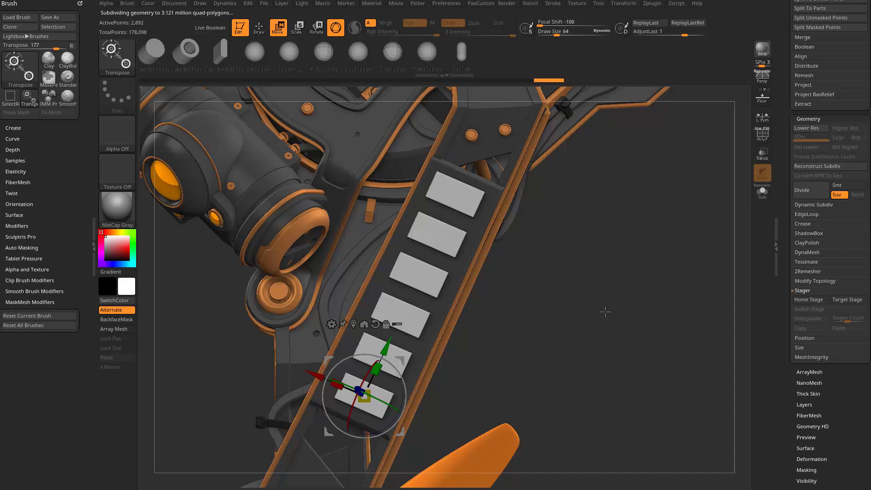
- Undo the interpolation, the stage switches and the stored stages back to the block's original position
{"action": "key", "text": "ctrl+z"}
{"action": "key", "text": "ctrl+z"}
{"action": "key", "text": "ctrl+z"}
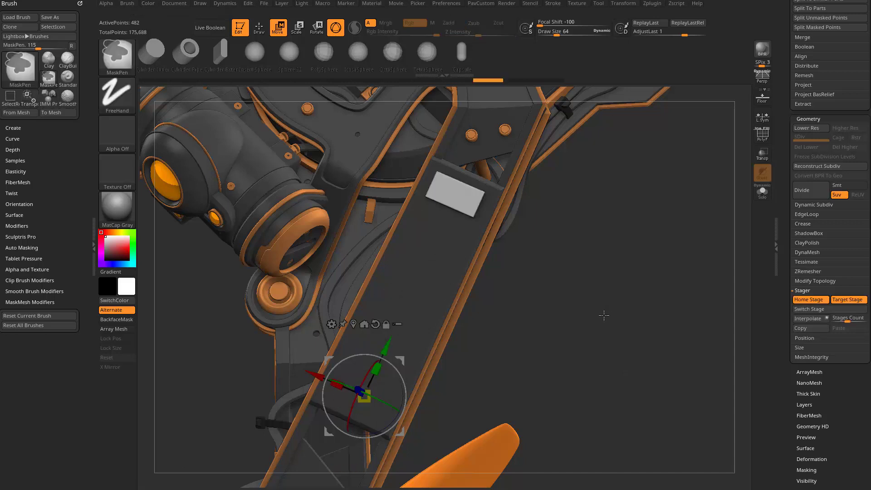
{"action": "key", "text": "ctrl+z"}
{"action": "key", "text": "ctrl+z"}
{"action": "key", "text": "ctrl+z"}
{"action": "key", "text": "ctrl+z"}
{"action": "key", "text": "ctrl+z"}
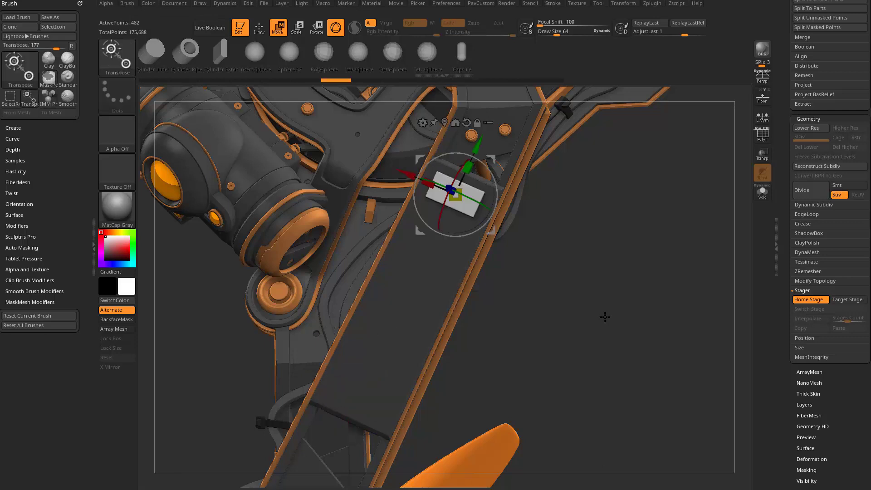
{"action": "key", "text": "ctrl+z"}
{"action": "key", "text": "ctrl+z"}
- Store the block's position at the inner end of the fin plate as the Home Stage
{"action": "left_click", "coordinate": [813, 301]}
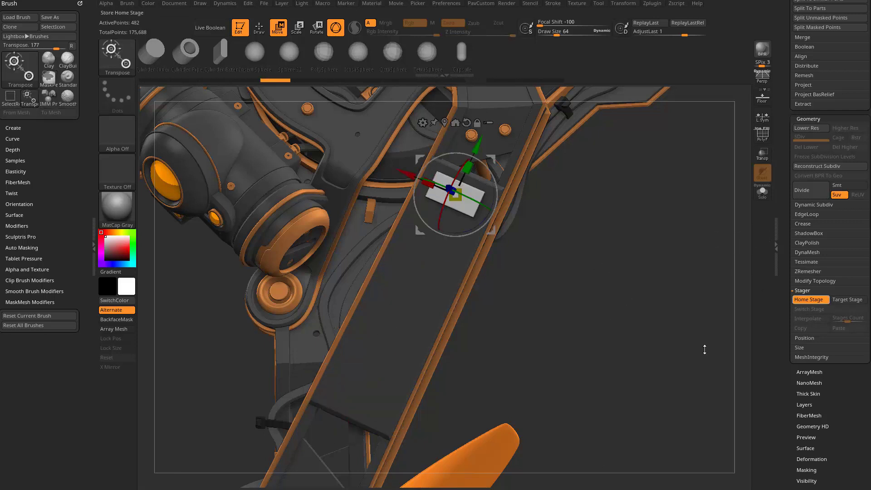
- Move the block to the outer end of the fin plate and interpolate copies between its two stages
{"action": "left_click_drag", "start_coordinate": [477, 147], "coordinate": [370, 389]}
{"action": "left_click", "coordinate": [808, 300]}
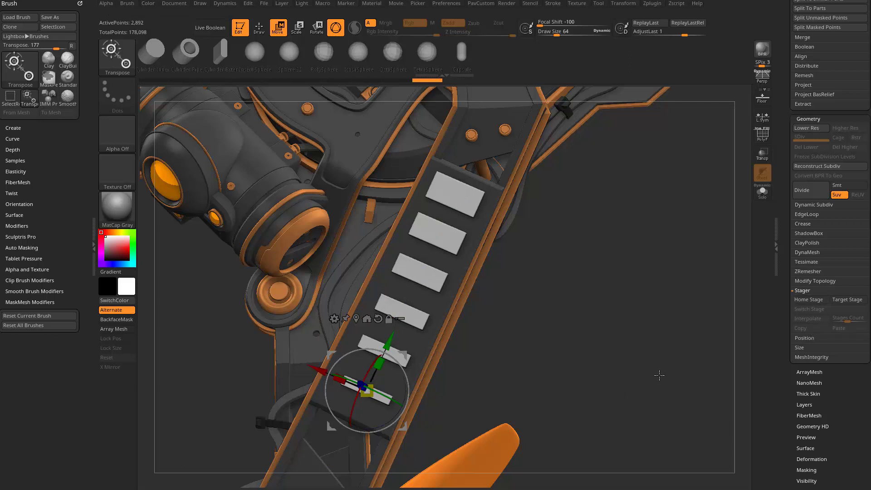
- Undo the interpolation, the move and the stored stages back to the single block at the inner end
{"action": "key", "text": "ctrl+z"}
{"action": "key", "text": "ctrl+z"}
{"action": "key", "text": "ctrl+z"}
{"action": "key", "text": "ctrl+z"}
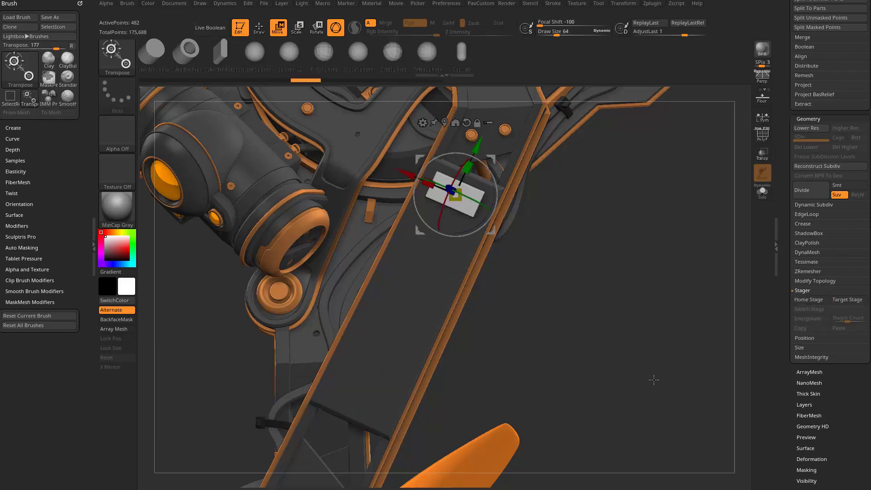
{"action": "key", "text": "ctrl+z"}
- Duplicate the block subtool and reshape the copy into a thin raised strip along the block's inner edge
{"action": "mouse_move", "coordinate": [784, 178]}
{"action": "left_mouse_down"}
{"action": "mouse_move", "coordinate": [784, 288]}
{"action": "mouse_move", "coordinate": [784, 274]}
{"action": "left_mouse_up"}
{"action": "left_click", "coordinate": [806, 349]}
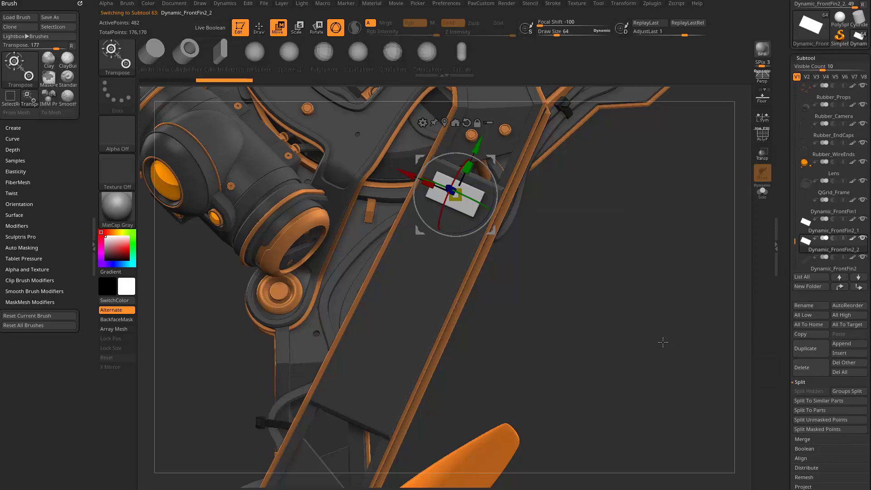
{"action": "key", "text": "f"}
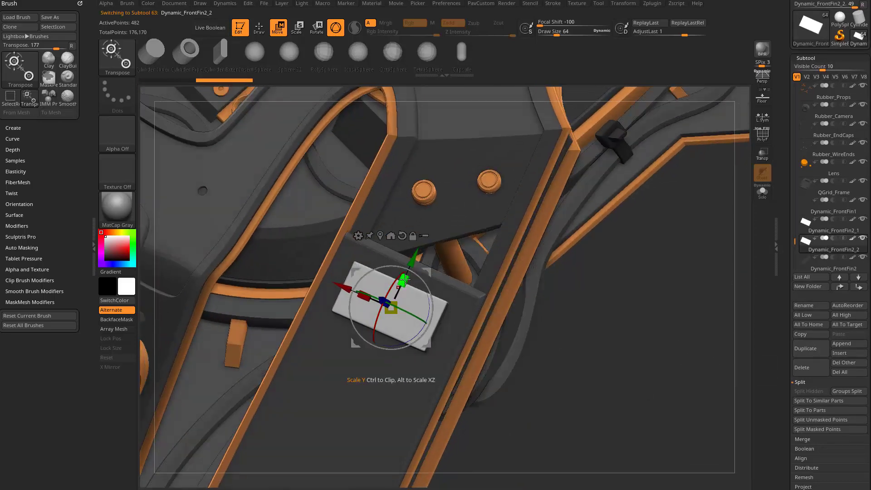
{"action": "right_click_drag", "start_coordinate": [420, 291], "coordinate": [411, 258]}
{"action": "left_click_drag", "start_coordinate": [413, 261], "coordinate": [418, 254]}
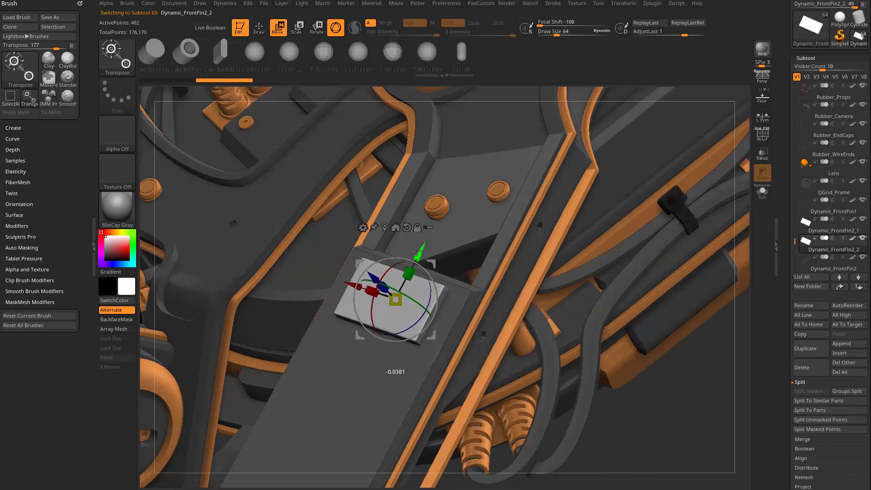
{"action": "mouse_move", "coordinate": [373, 281]}
{"action": "left_mouse_down"}
{"action": "mouse_move", "coordinate": [362, 270]}
{"action": "mouse_move", "coordinate": [385, 290]}
{"action": "mouse_move", "coordinate": [366, 283]}
{"action": "left_mouse_up"}
{"action": "left_click_drag", "start_coordinate": [407, 244], "coordinate": [414, 230]}
{"action": "left_click_drag", "start_coordinate": [368, 253], "coordinate": [375, 261]}
- Sample the orange colour from a bolt on the drone and fill the thin strip with it
{"action": "key", "text": "q"}
{"action": "left_click_drag", "start_coordinate": [690, 457], "coordinate": [684, 437]}
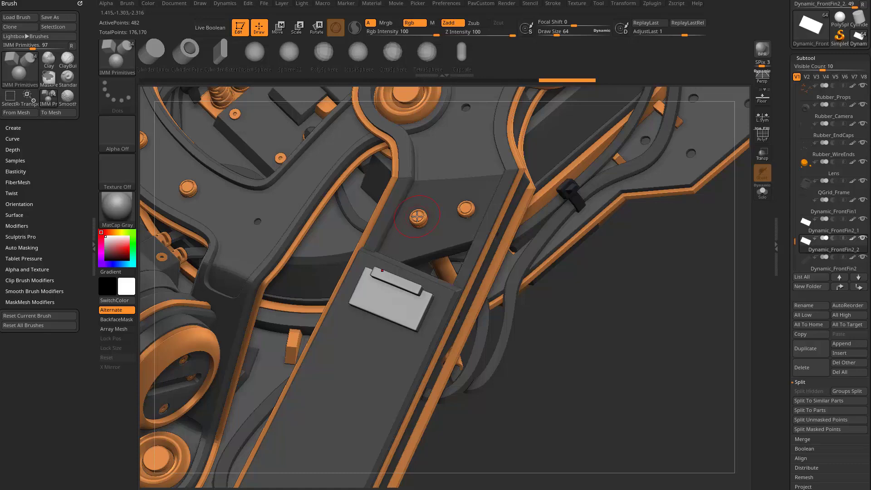
{"action": "key", "text": "c"}
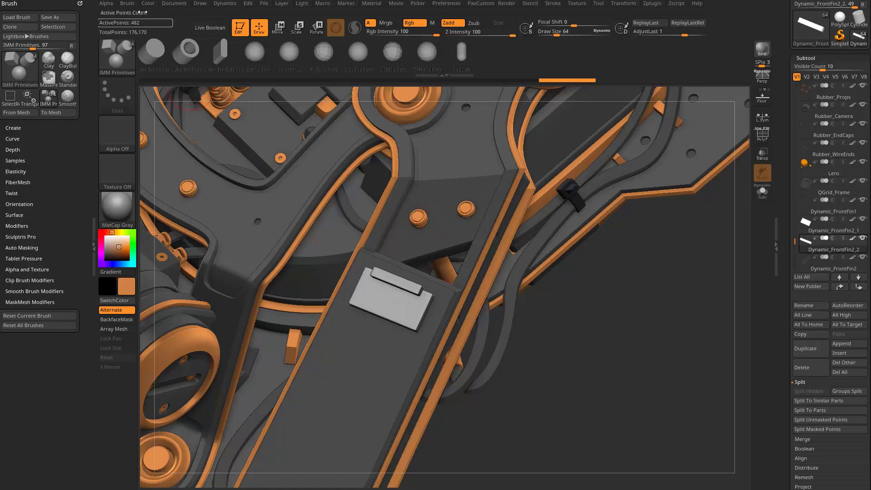
{"action": "left_click", "coordinate": [148, 4]}
{"action": "left_click", "coordinate": [175, 175]}
- Select the white block's subtool and store its position at the inner end of the fin plate as the Home Stage
{"action": "left_click_drag", "start_coordinate": [601, 355], "coordinate": [633, 310], "text": "alt"}
{"action": "left_click", "coordinate": [823, 231]}
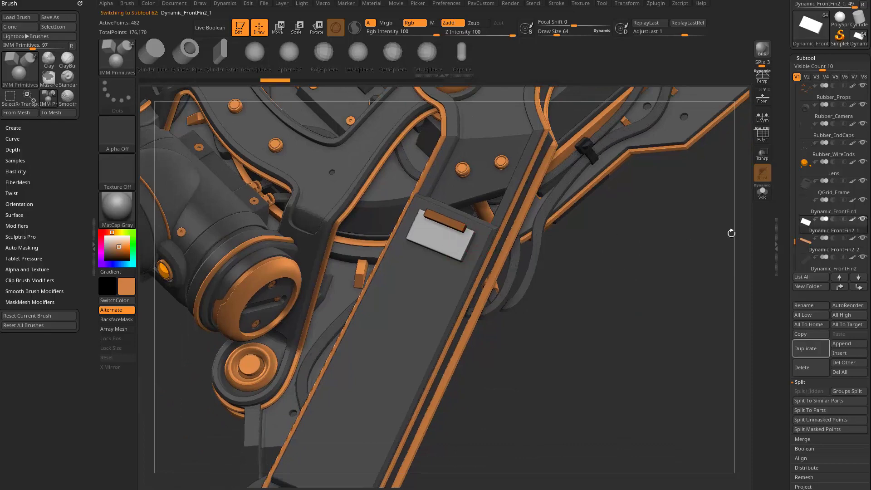
{"action": "left_click", "coordinate": [839, 252]}
{"action": "left_click", "coordinate": [842, 232]}
{"action": "left_click_drag", "start_coordinate": [733, 273], "coordinate": [654, 300]}
{"action": "key", "text": "w"}
{"action": "left_click_drag", "start_coordinate": [788, 290], "coordinate": [789, 112]}
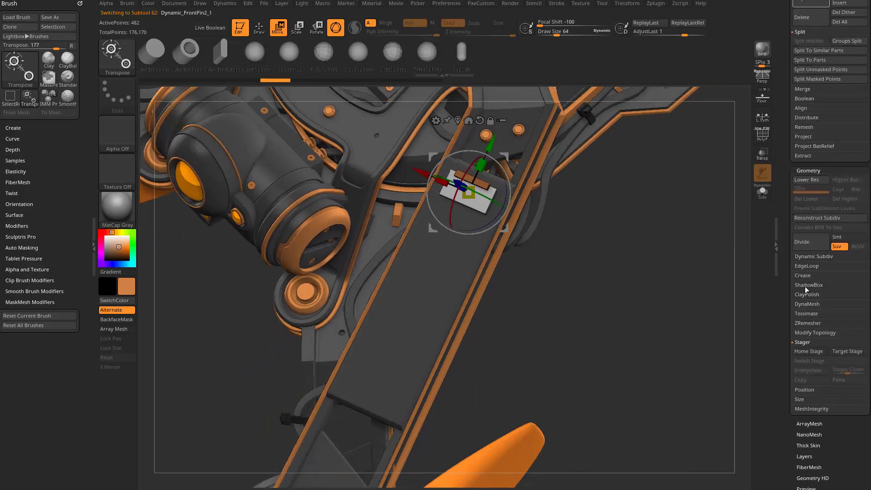
{"action": "left_click", "coordinate": [809, 352]}
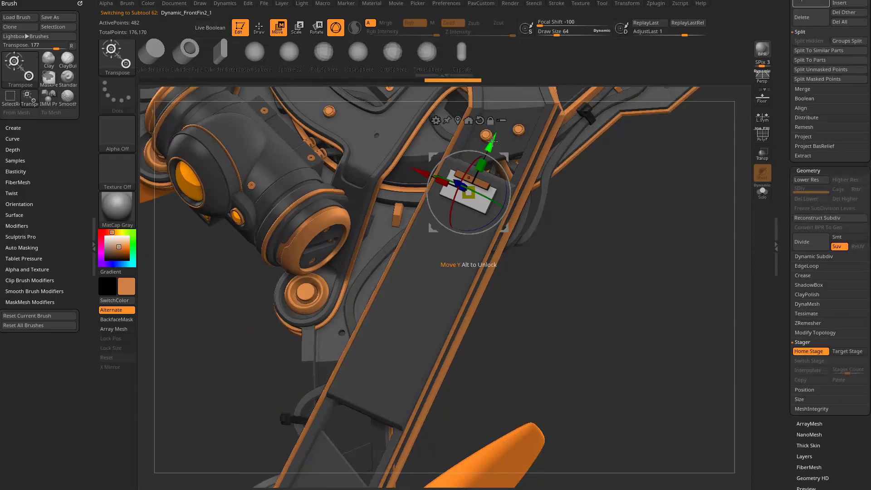
- Store the block's Target Stage at the fin plate's outer end, copy the stages and interpolate with a Stages Count of 6
{"action": "mouse_move", "coordinate": [503, 141]}
{"action": "left_mouse_down"}
{"action": "mouse_move", "coordinate": [447, 277]}
{"action": "mouse_move", "coordinate": [432, 355]}
{"action": "mouse_move", "coordinate": [387, 373]}
{"action": "left_mouse_up"}
{"action": "left_click", "coordinate": [848, 352]}
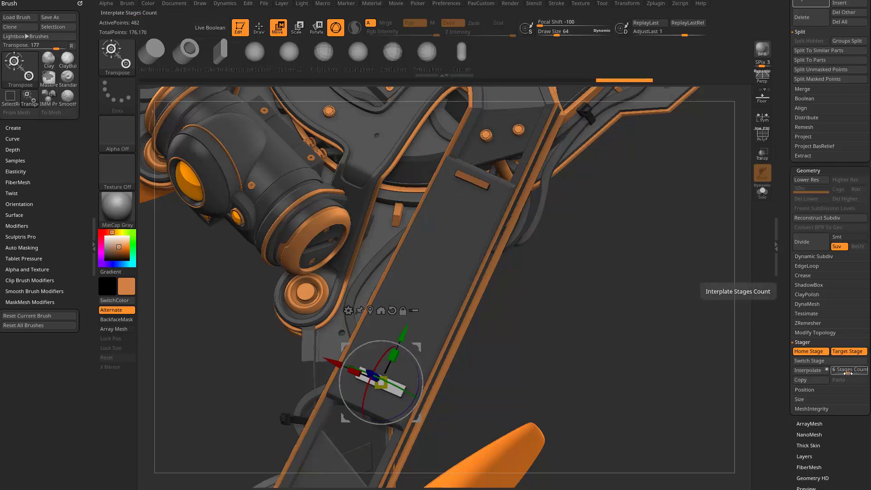
{"action": "left_click", "coordinate": [805, 381]}
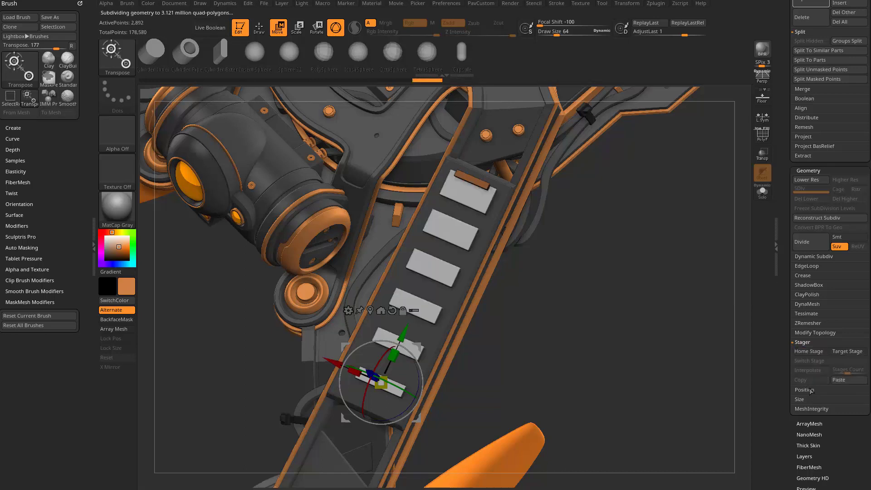
- Paste the copied stages onto the orange strip's subtool and interpolate the strip along the fin plate
{"action": "scroll", "coordinate": [779, 129], "scroll_direction": "up", "scroll_amount": 5}
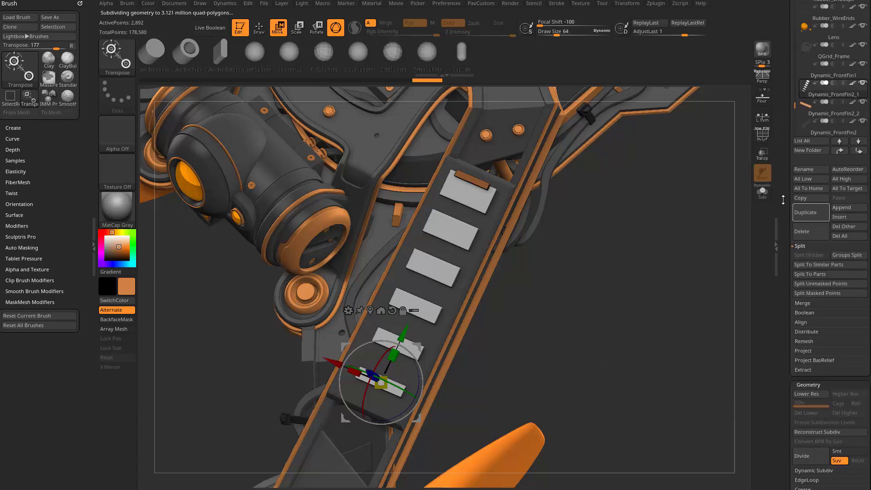
{"action": "scroll", "coordinate": [789, 213], "scroll_direction": "down", "scroll_amount": 7}
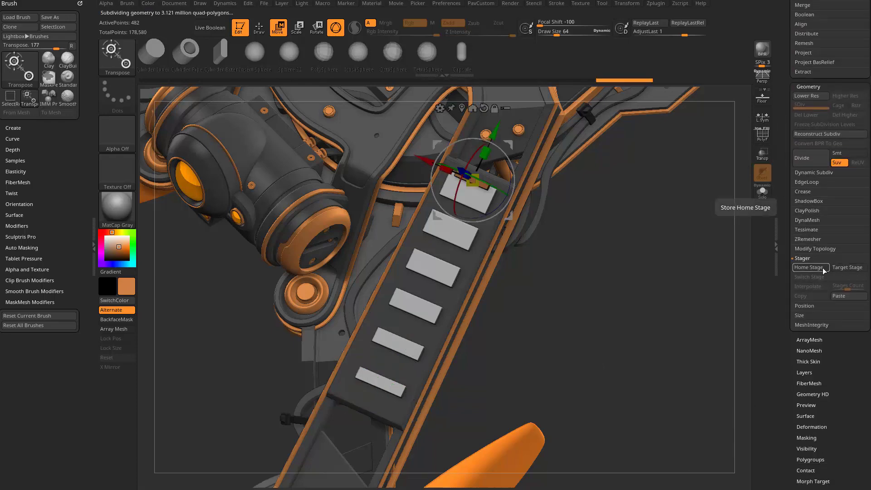
{"action": "left_click", "coordinate": [847, 268]}
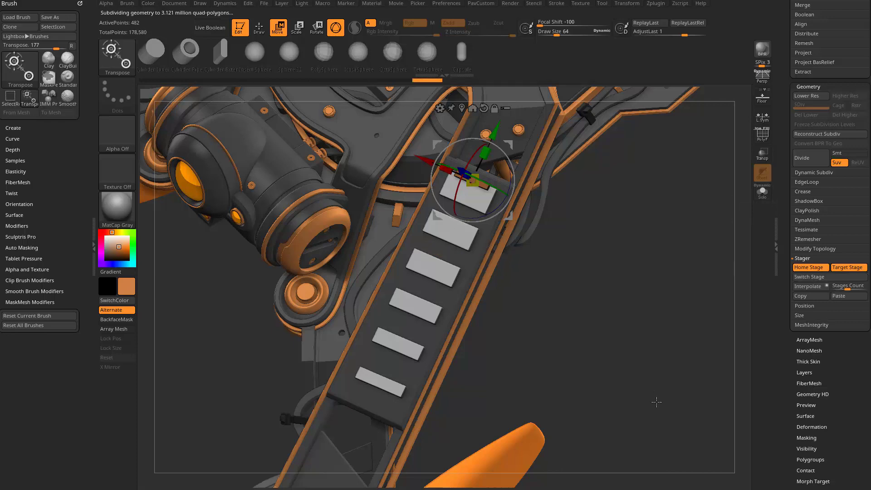
{"action": "left_click", "coordinate": [811, 287]}
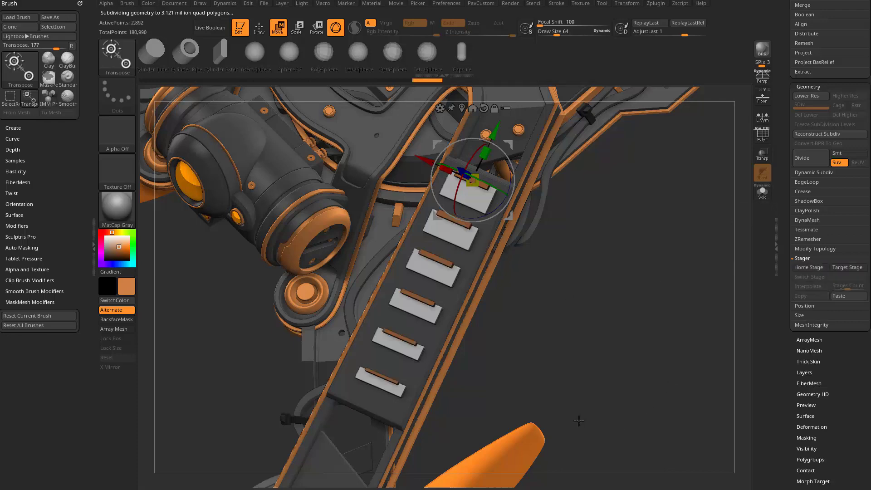
- Set the orange strips' subtool to subtraction and turn on Live Boolean
{"action": "key", "text": "q"}
{"action": "mouse_move", "coordinate": [608, 353]}
{"action": "left_mouse_down"}
{"action": "mouse_move", "coordinate": [631, 313]}
{"action": "mouse_move", "coordinate": [646, 316]}
{"action": "left_mouse_up"}
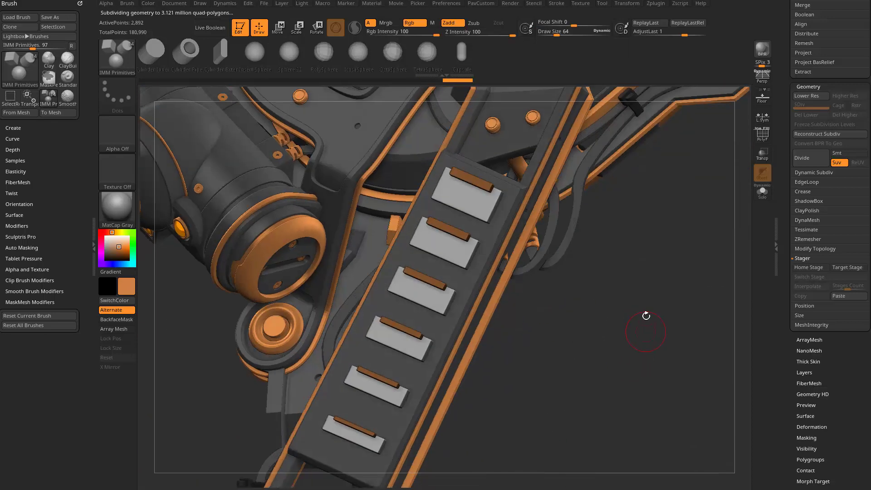
{"action": "scroll", "coordinate": [813, 236], "scroll_direction": "up", "scroll_amount": 10}
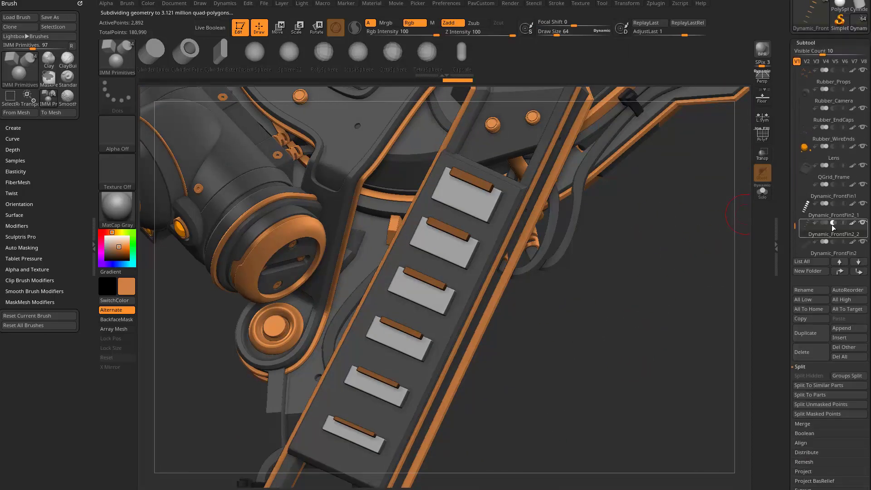
{"action": "left_click", "coordinate": [210, 28]}
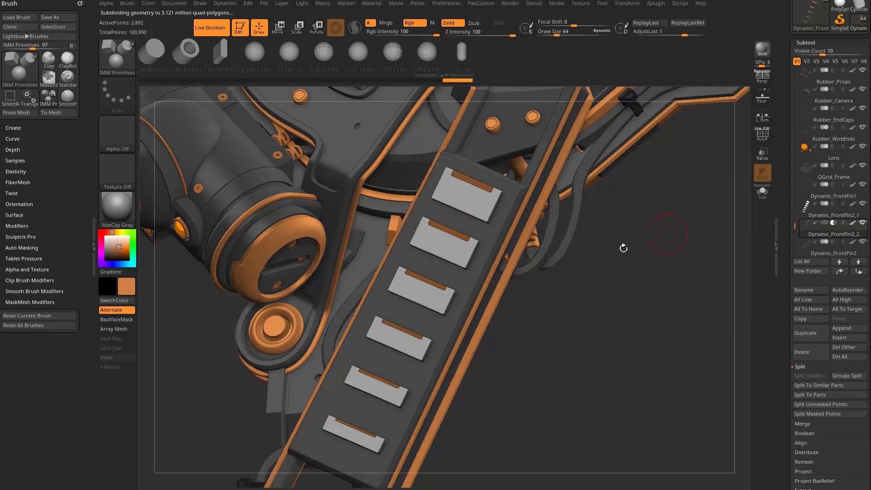
- Shift the subtracted strips slightly to adjust the notches they cut into the blocks
{"action": "left_click_drag", "start_coordinate": [646, 286], "coordinate": [671, 335]}
{"action": "key", "text": "w"}
{"action": "left_click_drag", "start_coordinate": [450, 171], "coordinate": [460, 182]}
{"action": "key", "text": "q"}
{"action": "mouse_move", "coordinate": [676, 449]}
{"action": "left_mouse_down", "text": "alt"}
{"action": "mouse_move", "coordinate": [619, 404]}
{"action": "mouse_move", "coordinate": [623, 337]}
{"action": "mouse_move", "coordinate": [652, 368]}
{"action": "mouse_move", "coordinate": [628, 363]}
{"action": "mouse_move", "coordinate": [663, 359]}
{"action": "mouse_move", "coordinate": [647, 350]}
{"action": "mouse_move", "coordinate": [667, 337]}
{"action": "left_mouse_up", "text": "alt"}
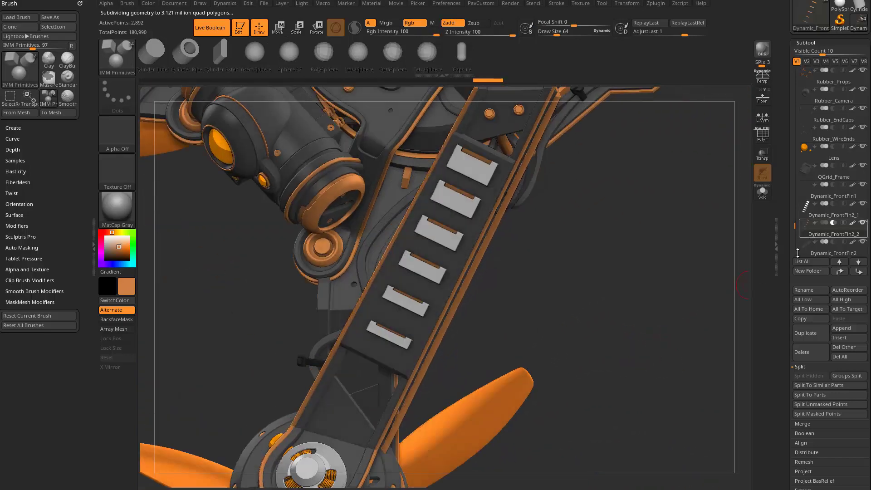
- Open the Stager settings for the DemoSoldier body and activate the Move gizmo
{"action": "scroll", "coordinate": [803, 258], "scroll_direction": "down", "scroll_amount": 5}
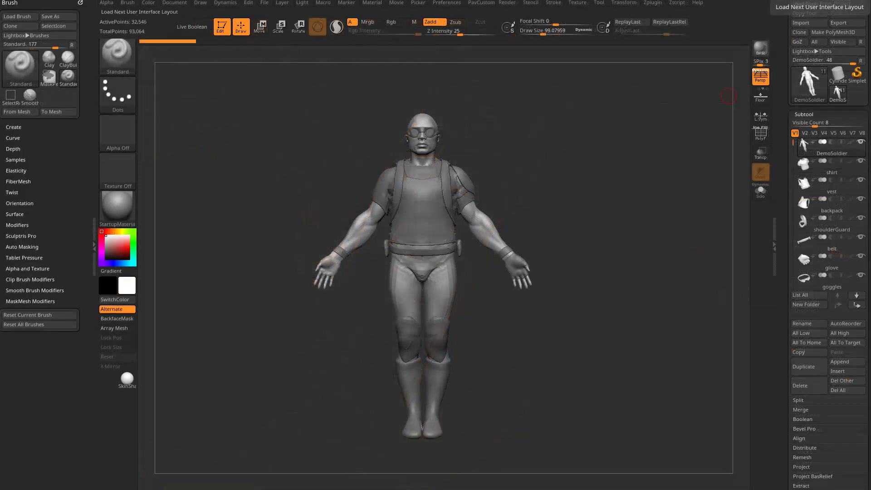
{"action": "scroll", "coordinate": [789, 303], "scroll_direction": "down", "scroll_amount": 5}
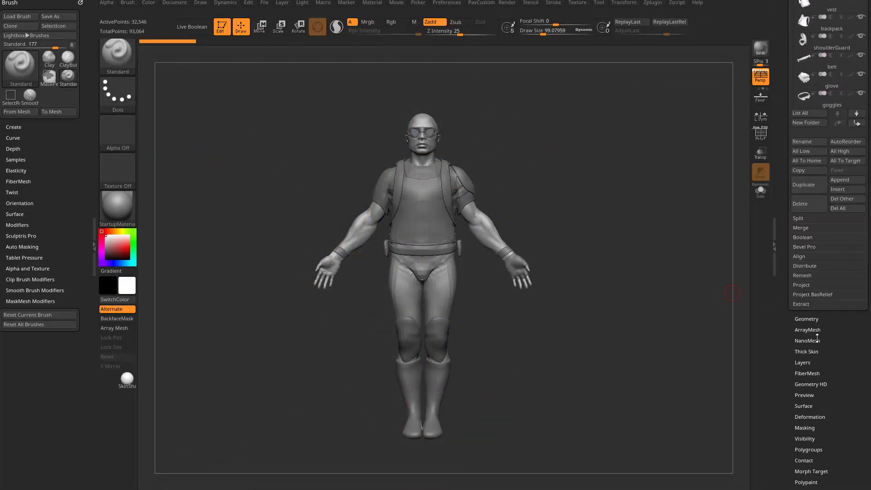
{"action": "left_click", "coordinate": [807, 319]}
{"action": "left_click", "coordinate": [801, 325]}
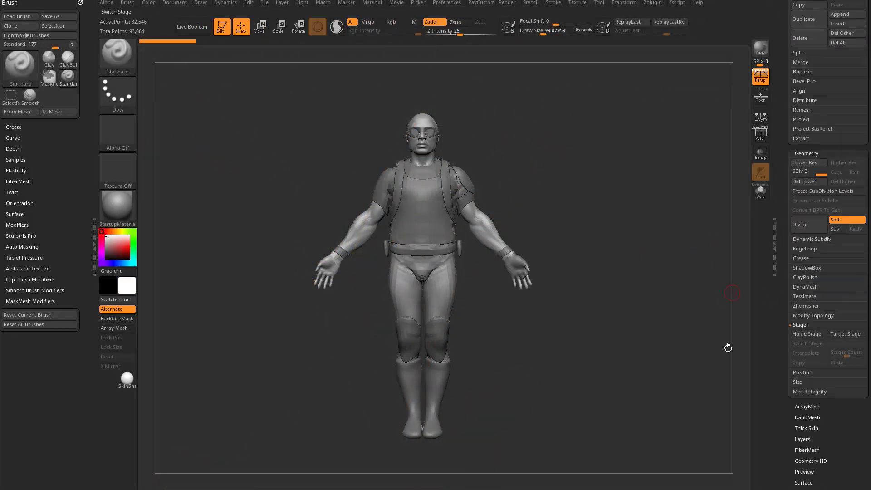
{"action": "left_click_drag", "start_coordinate": [641, 295], "coordinate": [617, 281]}
{"action": "key", "text": "w"}
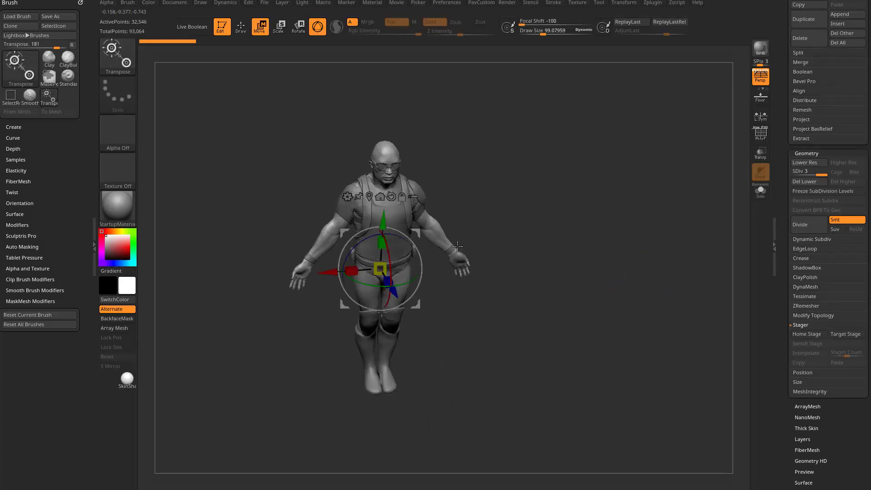
{"action": "left_click_drag", "start_coordinate": [378, 286], "coordinate": [411, 281]}
{"action": "left_click_drag", "start_coordinate": [417, 233], "coordinate": [664, 286]}
{"action": "left_click_drag", "start_coordinate": [623, 315], "coordinate": [683, 332]}
{"action": "key", "text": "ctrl+z"}
{"action": "key", "text": "ctrl+z"}
- Store the soldier body's Home Stage, rotate and move it away from its clothing, and store that placement as the Target Stage
{"action": "left_click", "coordinate": [807, 334]}
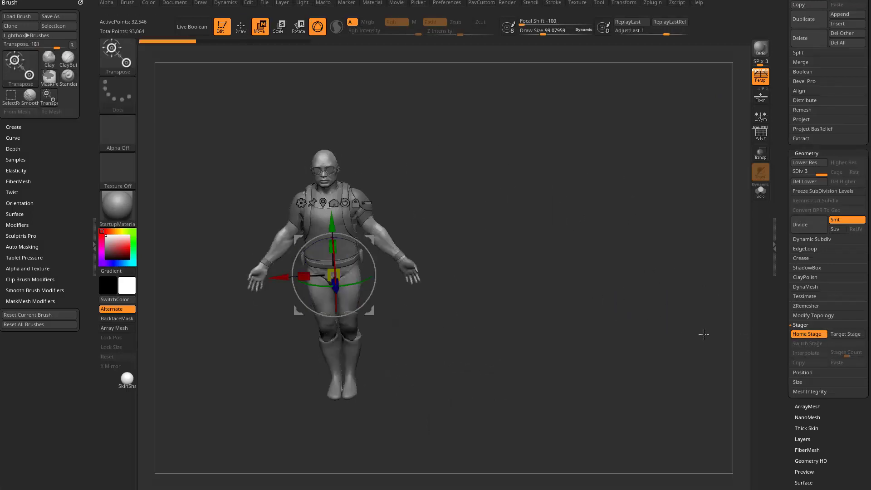
{"action": "left_click_drag", "start_coordinate": [365, 292], "coordinate": [403, 268]}
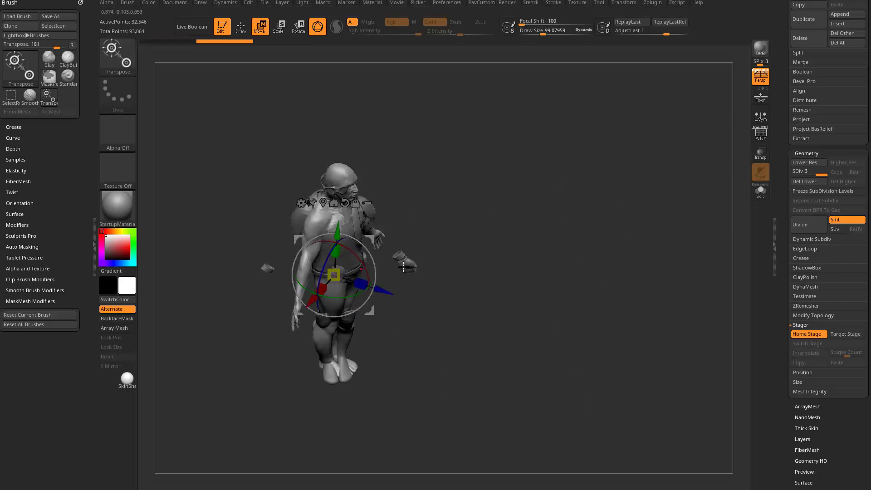
{"action": "left_click_drag", "start_coordinate": [370, 239], "coordinate": [579, 267]}
{"action": "left_click", "coordinate": [834, 336]}
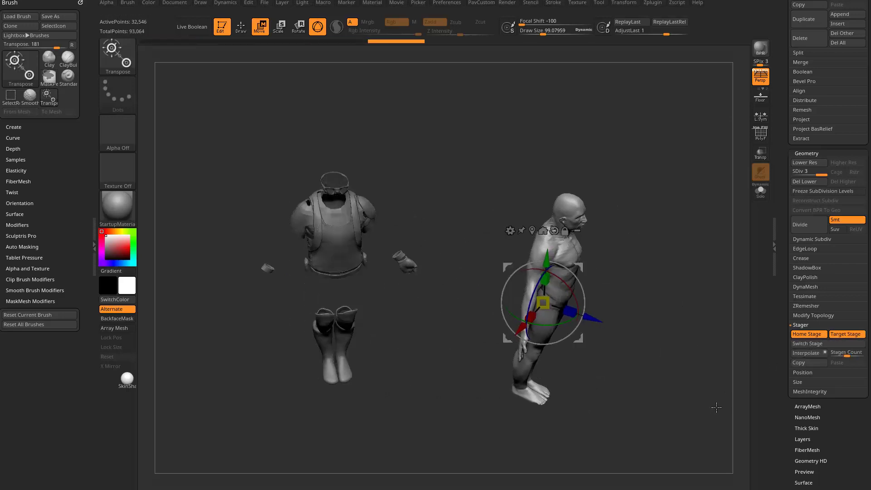
- Dock the Zplugin palette beside the canvas and expand its SubTool Master options
{"action": "left_click", "coordinate": [652, 3]}
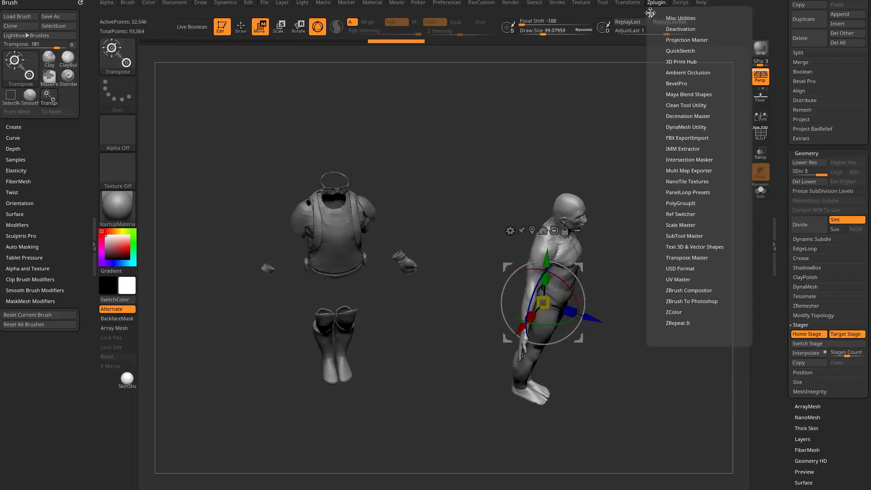
{"action": "left_click_drag", "start_coordinate": [649, 9], "coordinate": [77, 5]}
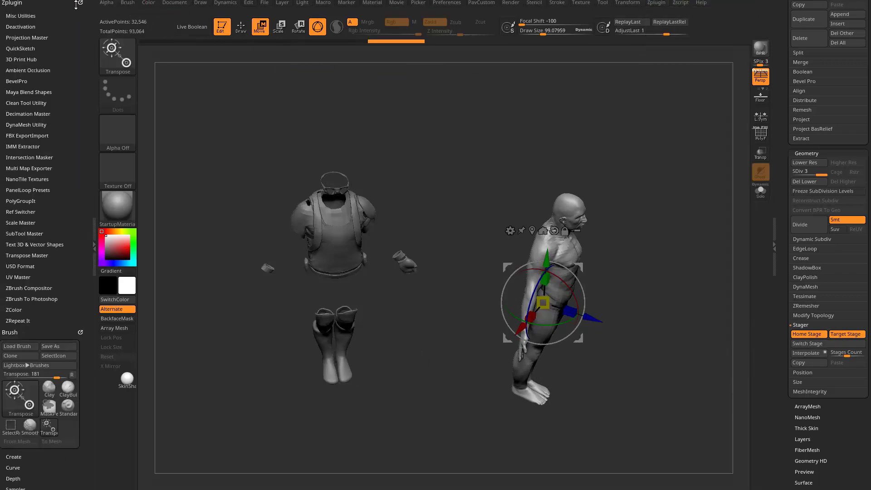
{"action": "left_click", "coordinate": [26, 233]}
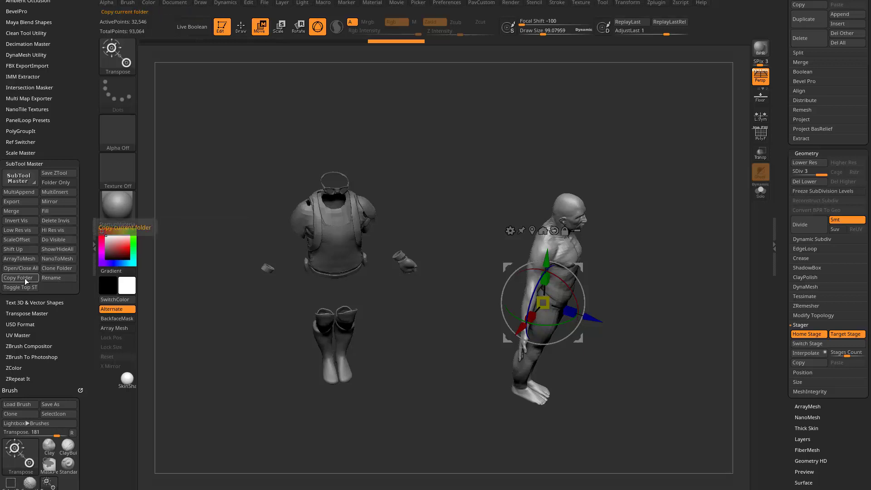
- Apply Copy/Paste Stager to all visible subtools with SubTool Master's Do Visible function
{"action": "left_click", "coordinate": [57, 241]}
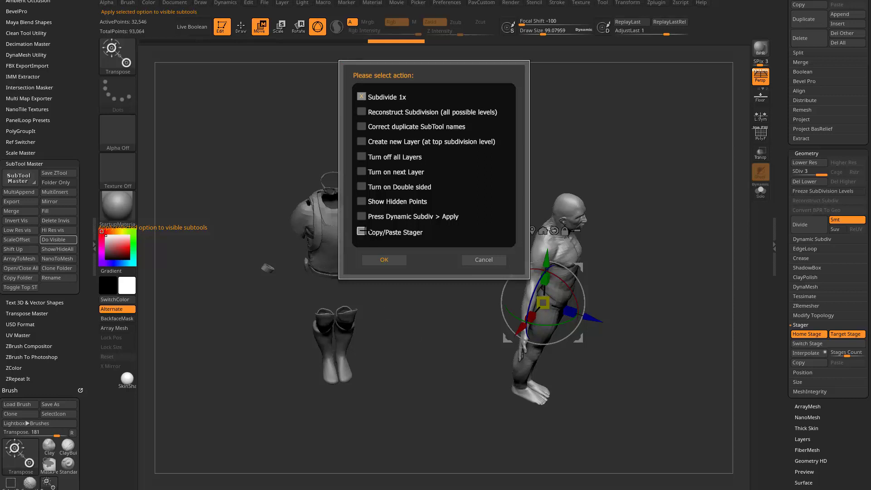
{"action": "left_click", "coordinate": [393, 257]}
{"action": "left_click", "coordinate": [385, 262]}
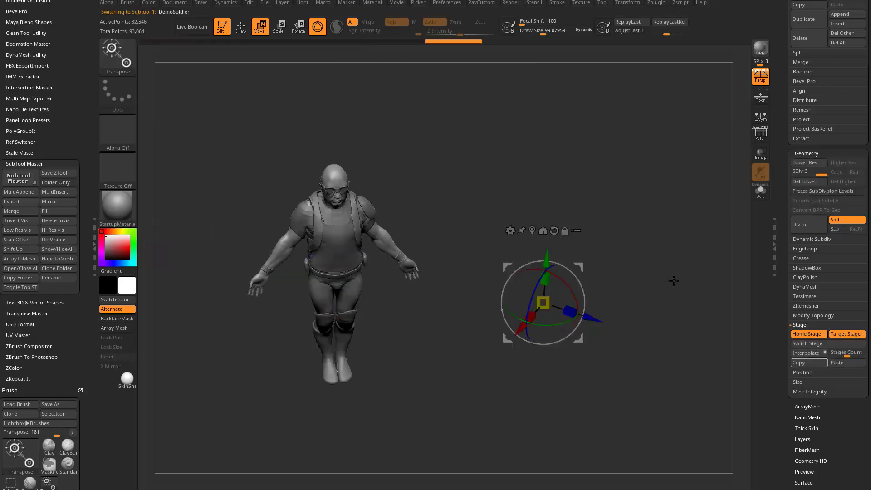
- Return to Draw mode and select the soldier's vest subtool
{"action": "left_click_drag", "start_coordinate": [786, 286], "coordinate": [786, 233]}
{"action": "key", "text": "q"}
{"action": "mouse_move", "coordinate": [442, 180]}
{"action": "left_mouse_down"}
{"action": "mouse_move", "coordinate": [445, 169]}
{"action": "mouse_move", "coordinate": [464, 183]}
{"action": "mouse_move", "coordinate": [423, 172]}
{"action": "mouse_move", "coordinate": [411, 183]}
{"action": "left_mouse_up"}
{"action": "left_click", "coordinate": [366, 181], "text": "alt"}
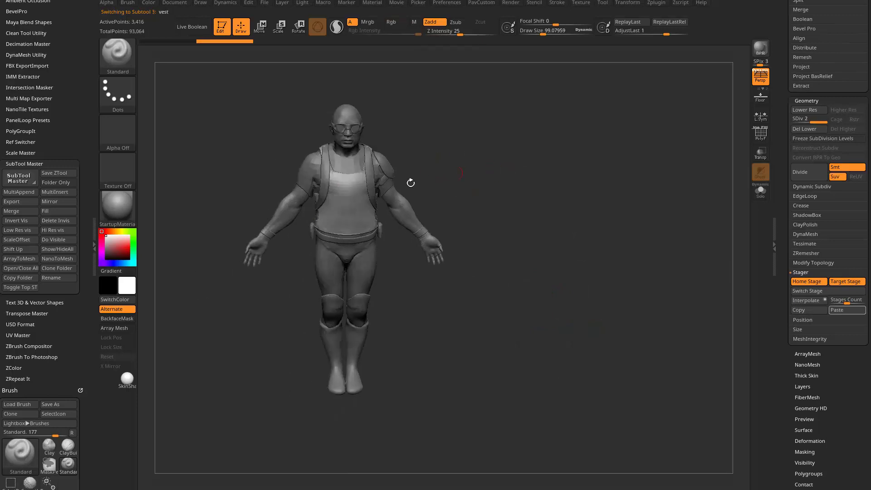
- Switch the vest back and forth between its Home and Target stages, finishing at the Home Stage
{"action": "left_click", "coordinate": [817, 292]}
{"action": "left_click", "coordinate": [817, 292]}
{"action": "left_click", "coordinate": [817, 292]}
{"action": "left_click", "coordinate": [817, 293]}
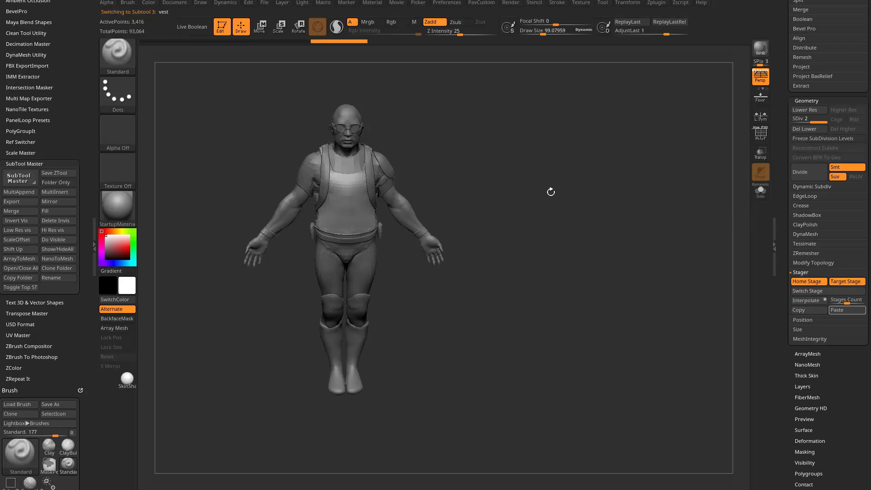
{"action": "left_click_drag", "start_coordinate": [550, 192], "coordinate": [659, 315]}
{"action": "left_click_drag", "start_coordinate": [839, 265], "coordinate": [841, 311]}
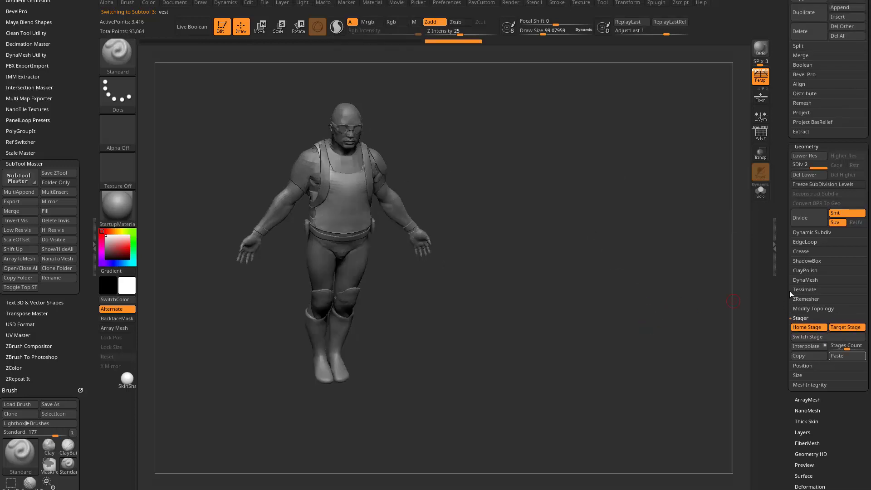
- Send all of the soldier's subtools to their Target Stage and return them all to their Home Stage
{"action": "scroll", "coordinate": [791, 295], "scroll_direction": "up", "scroll_amount": 6}
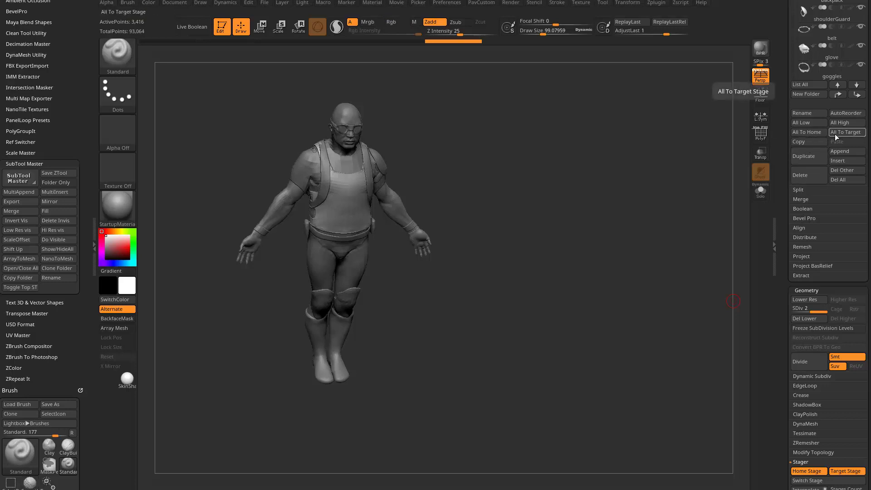
{"action": "scroll", "coordinate": [803, 333], "scroll_direction": "down", "scroll_amount": 1}
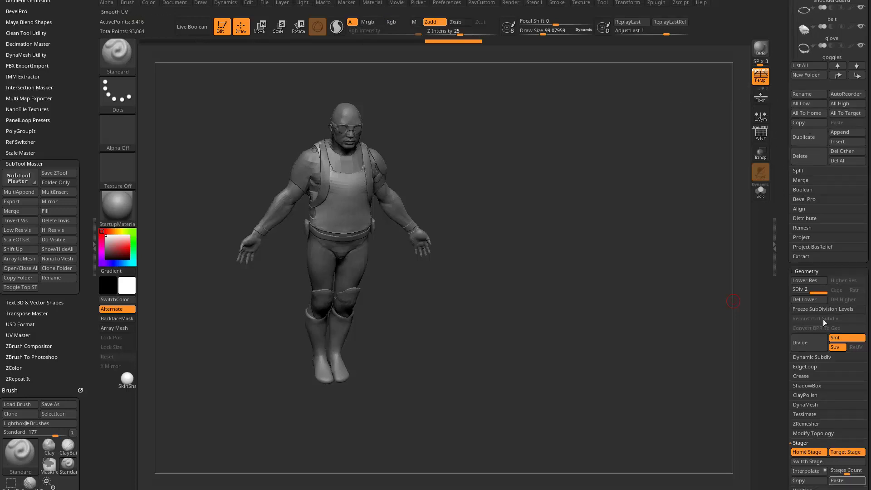
{"action": "left_click_drag", "start_coordinate": [754, 168], "coordinate": [738, 186]}
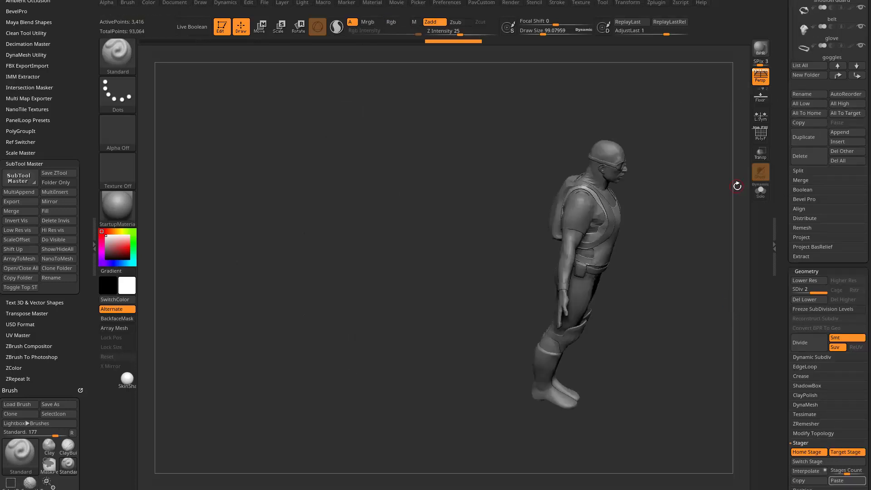
{"action": "left_click", "coordinate": [808, 113]}
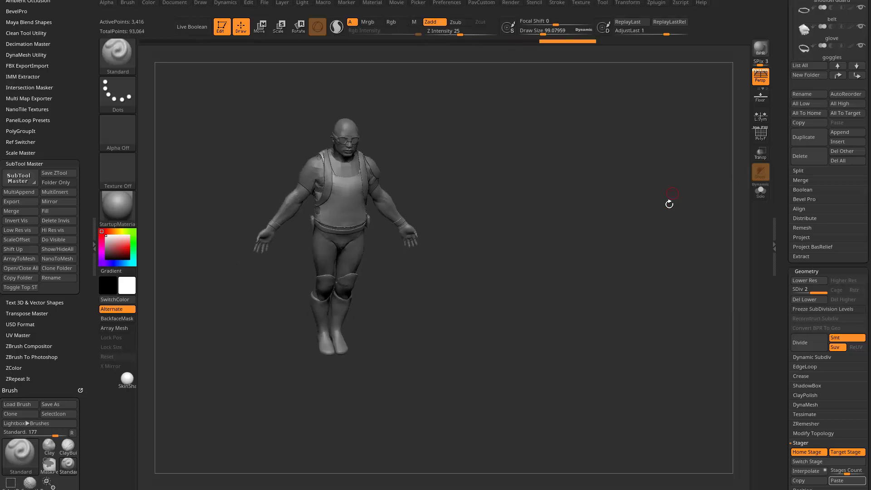
{"action": "left_click_drag", "start_coordinate": [670, 204], "coordinate": [664, 230], "text": "alt"}
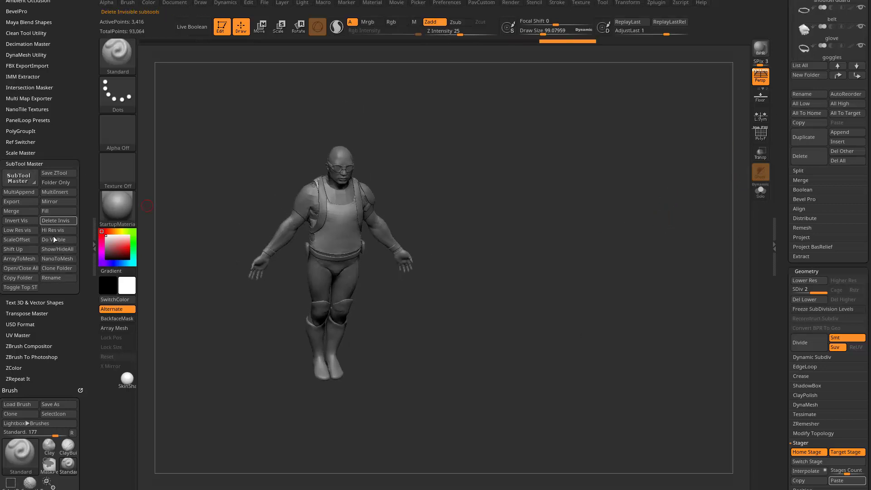
{"action": "left_click_drag", "start_coordinate": [782, 377], "coordinate": [768, 467]}
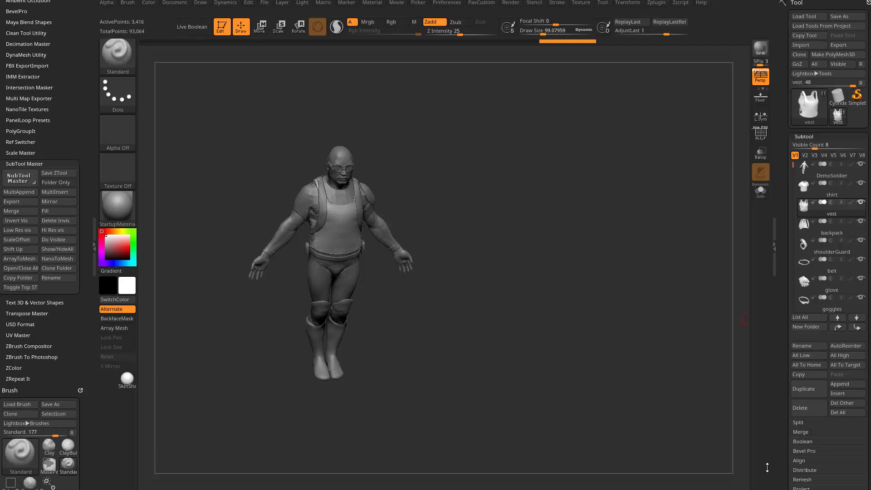